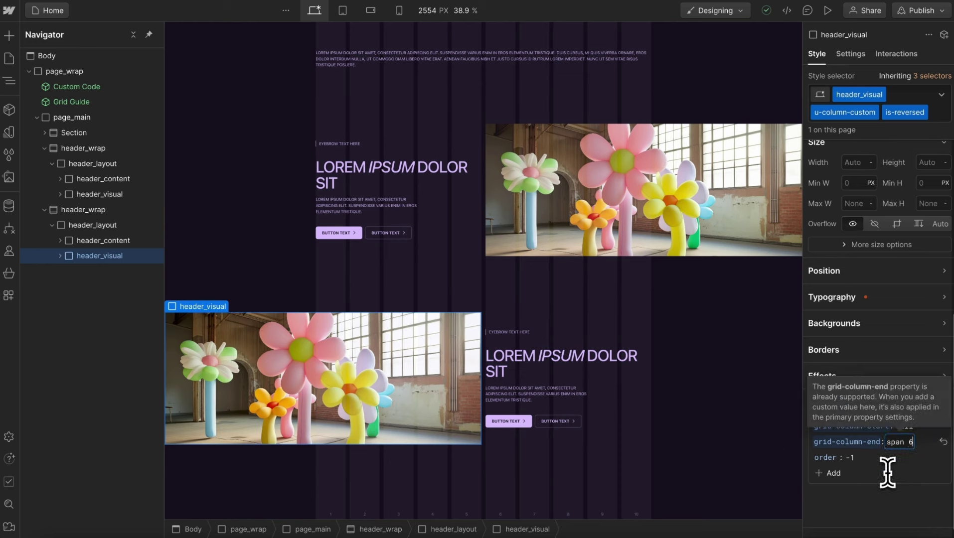
# Set the image's grid-column-end to span 5, then change it to content
pyautogui.write('5')
pyautogui.press('Return')
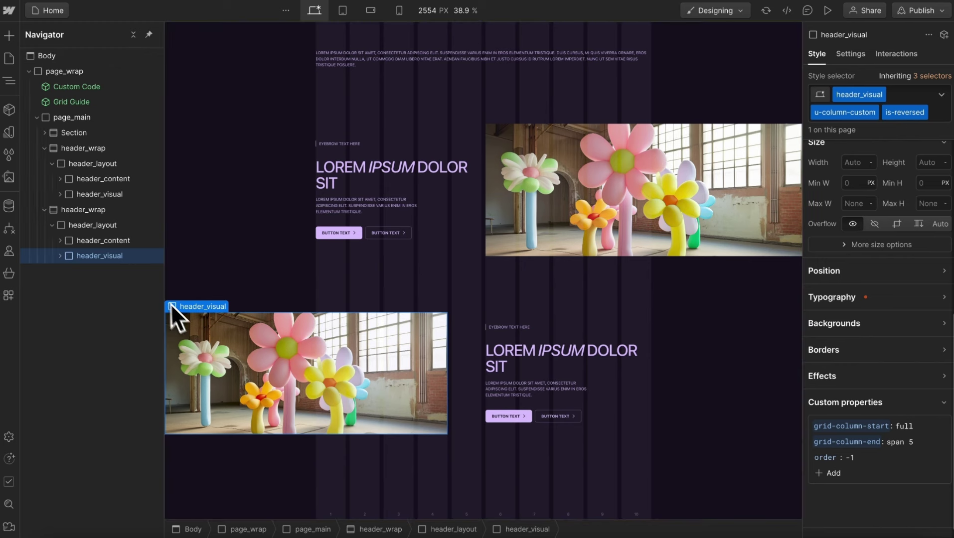
pyautogui.click(898, 442)
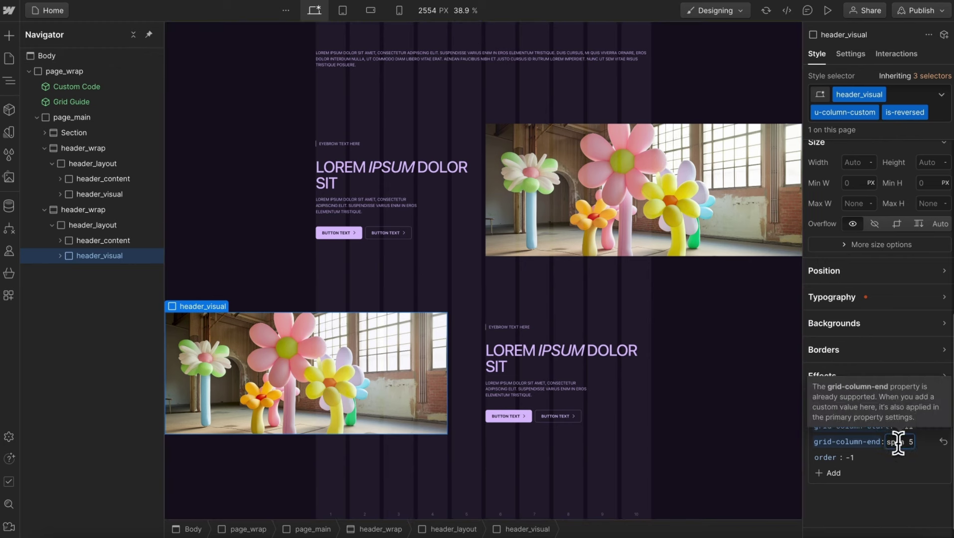
pyautogui.hotkey('ctrl', 'a')
pyautogui.write('content')
pyautogui.press('Return')
# Set the image's grid-column-start to content and grid-column-end to full
pyautogui.scroll(-3, 614, 344)
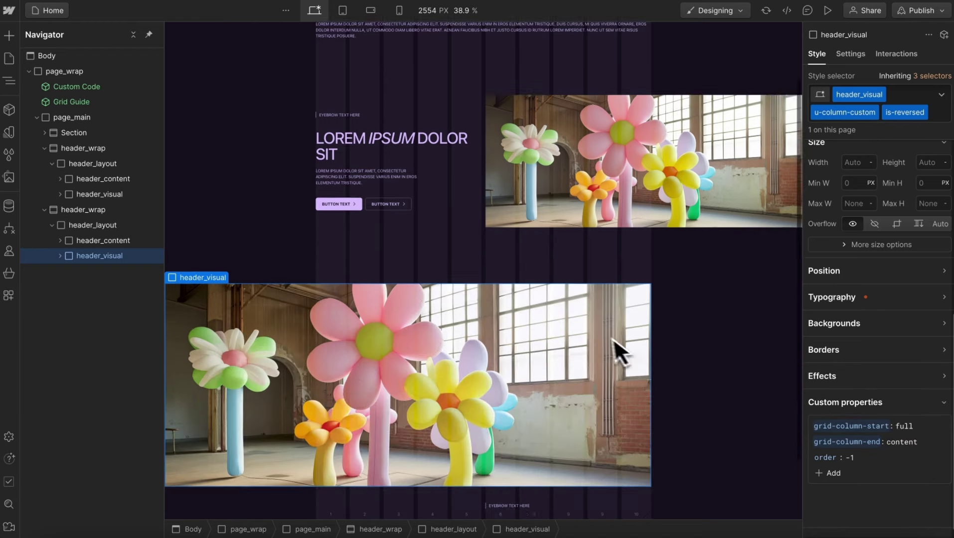
pyautogui.click(902, 426)
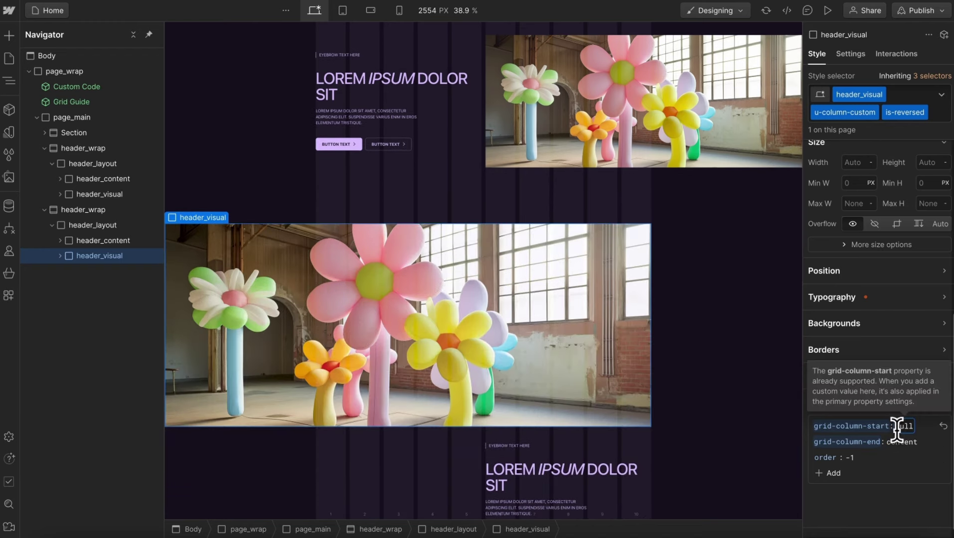
pyautogui.write('content')
pyautogui.press('Return')
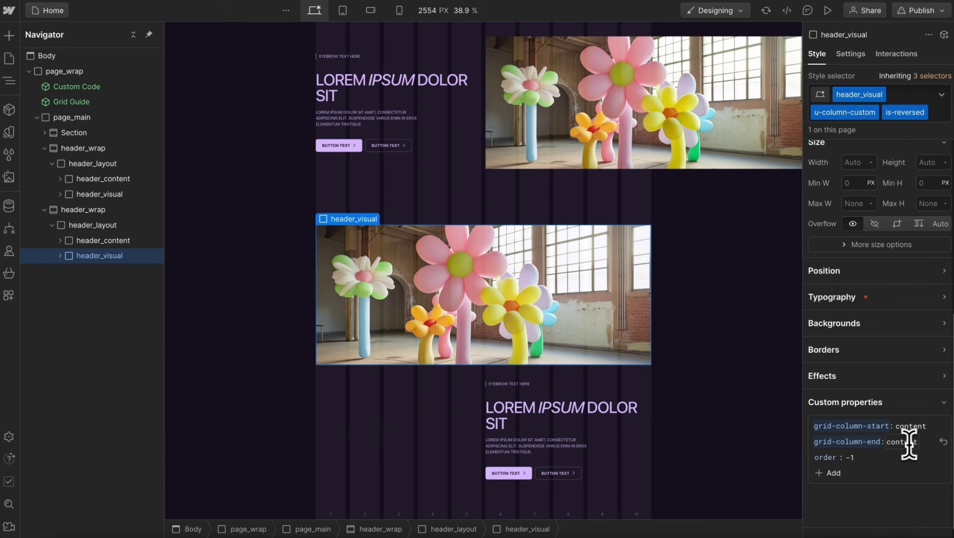
pyautogui.doubleClick(902, 442)
pyautogui.write('full')
pyautogui.press('Return')
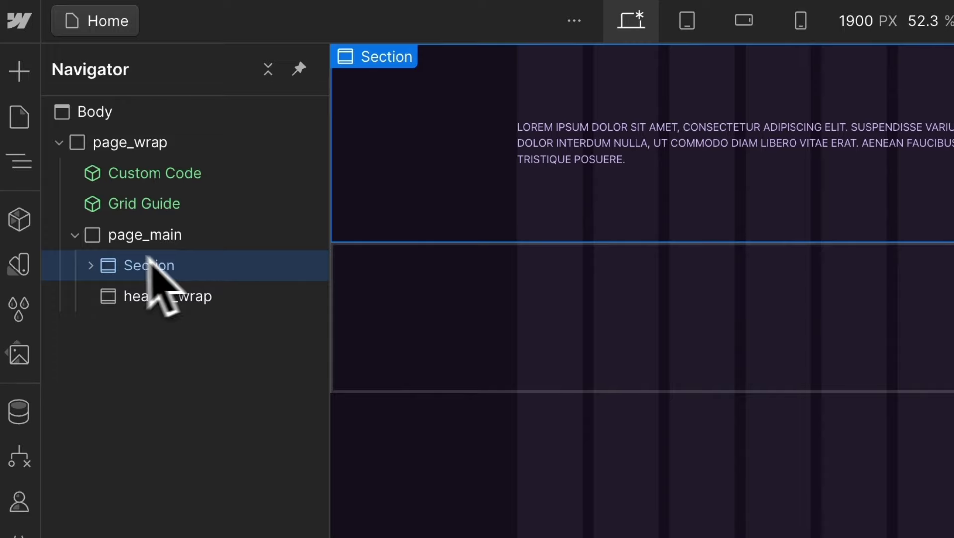
# Select header_wrap in the Navigator and insert a Div Block inside it
pyautogui.click(91, 266)
pyautogui.click(262, 295)
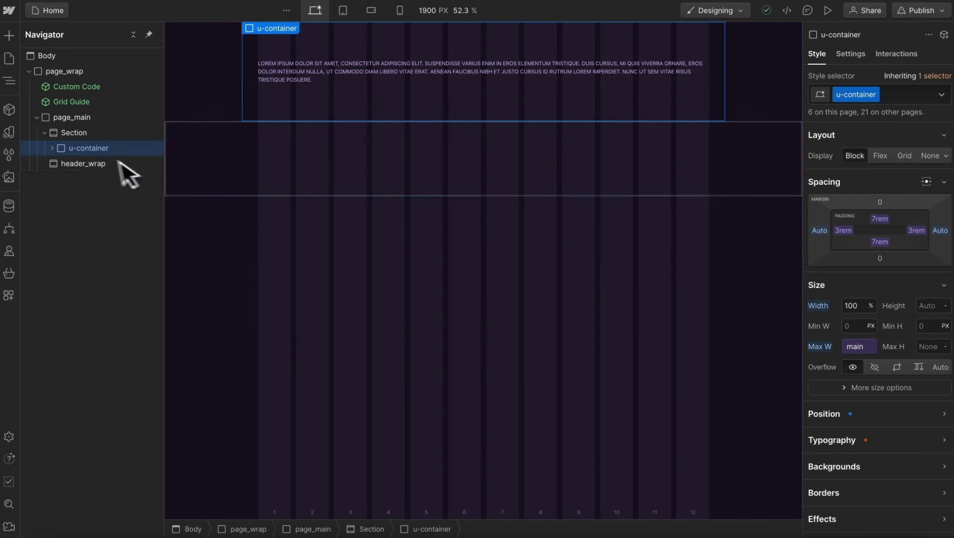
pyautogui.click(44, 133)
pyautogui.click(72, 149)
pyautogui.hotkey('ctrl', 'k')
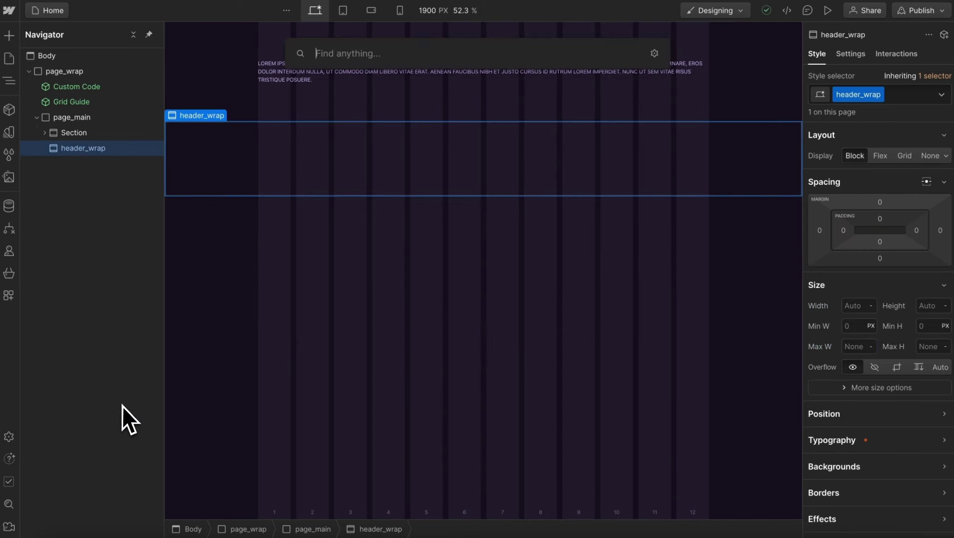
pyautogui.write('di')
pyautogui.press('Return')
# Give the new block the header_layout class plus the u-grid-breakout combo class
pyautogui.hotkey('ctrl', 'Return')
pyautogui.write('header_layout')
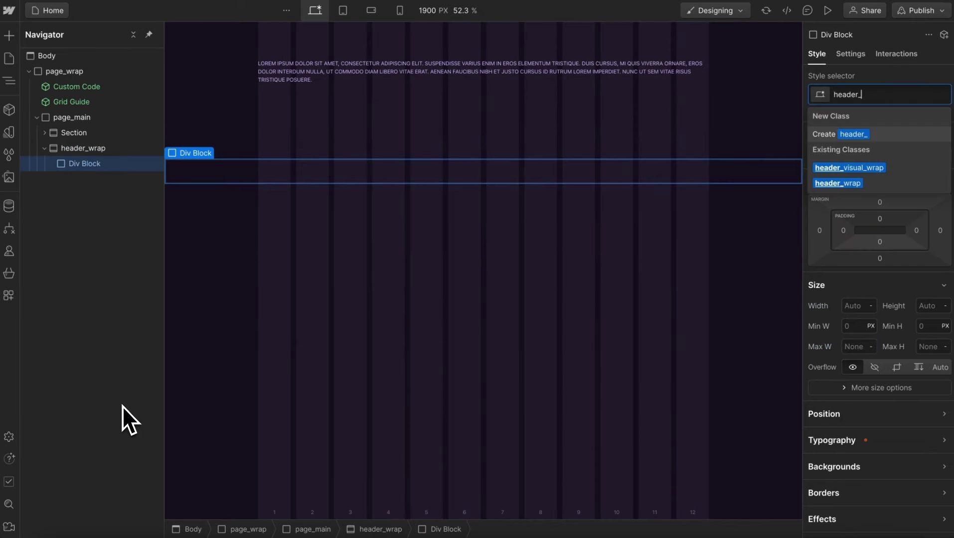
pyautogui.press('Return')
pyautogui.hotkey('ctrl', 'Return')
pyautogui.write('u-grid-')
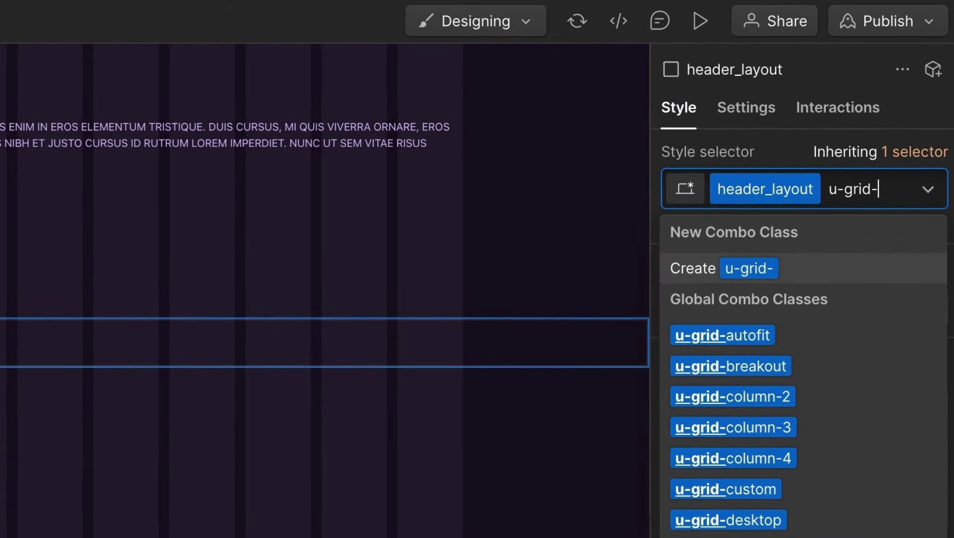
pyautogui.write('brea')
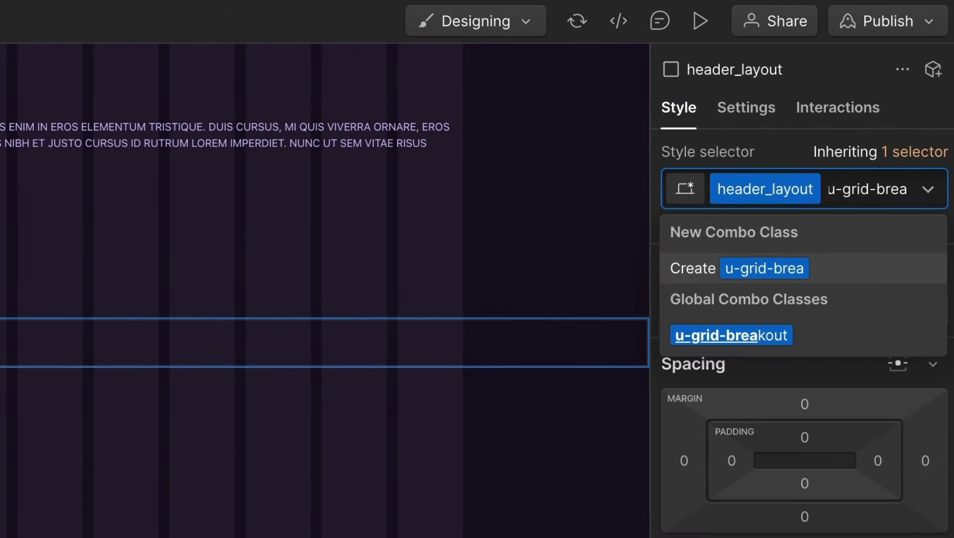
pyautogui.click(793, 338)
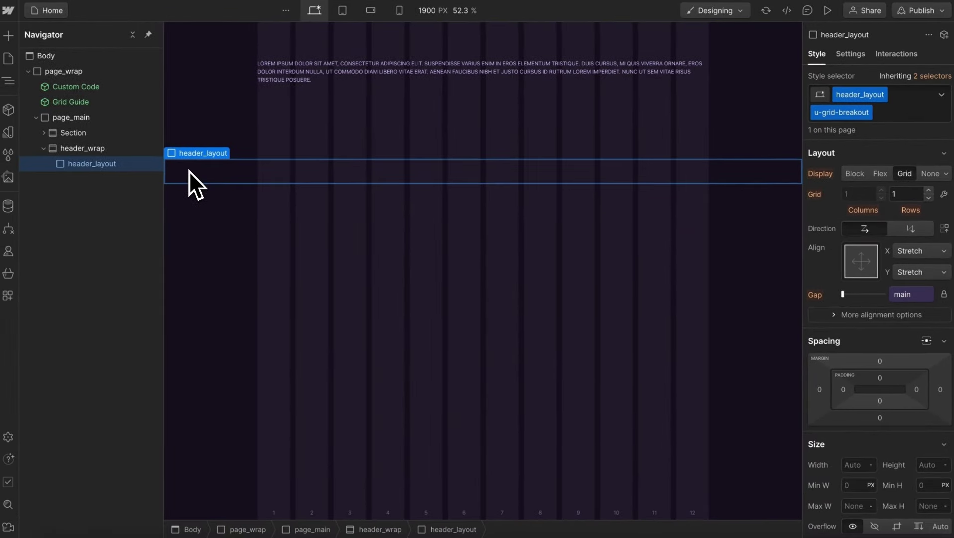
# Insert an Image into header_layout and dismiss its image settings
pyautogui.hotkey('ctrl', 'e')
pyautogui.write('image')
pyautogui.press('Return')
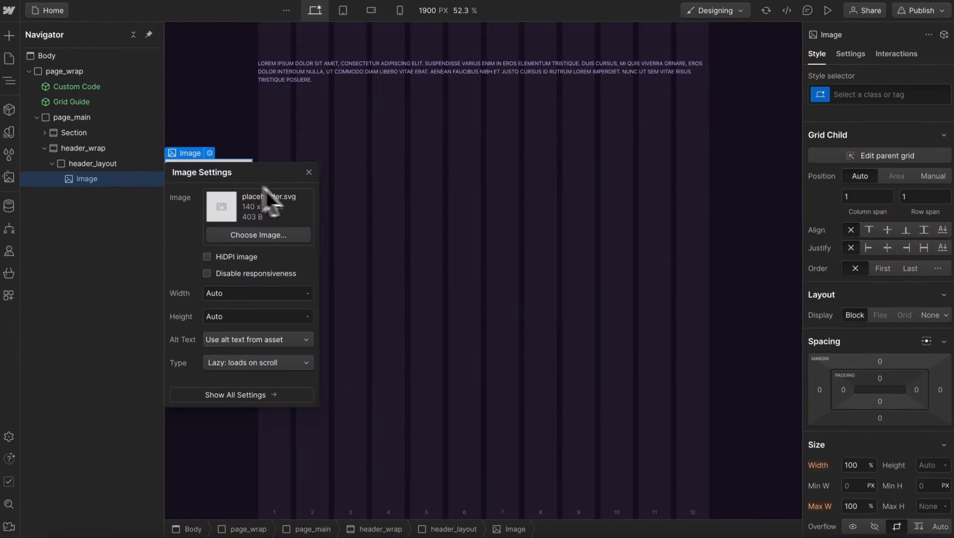
pyautogui.click(309, 172)
# Duplicate the image with Cmd+D to fill the grid, then widen the canvas preview
pyautogui.hotkey('ctrl', 'd')
pyautogui.hotkey('ctrl', 'd')
pyautogui.hotkey('ctrl', 'd')
pyautogui.hotkey('ctrl', 'd')
pyautogui.hotkey('ctrl', 'd')
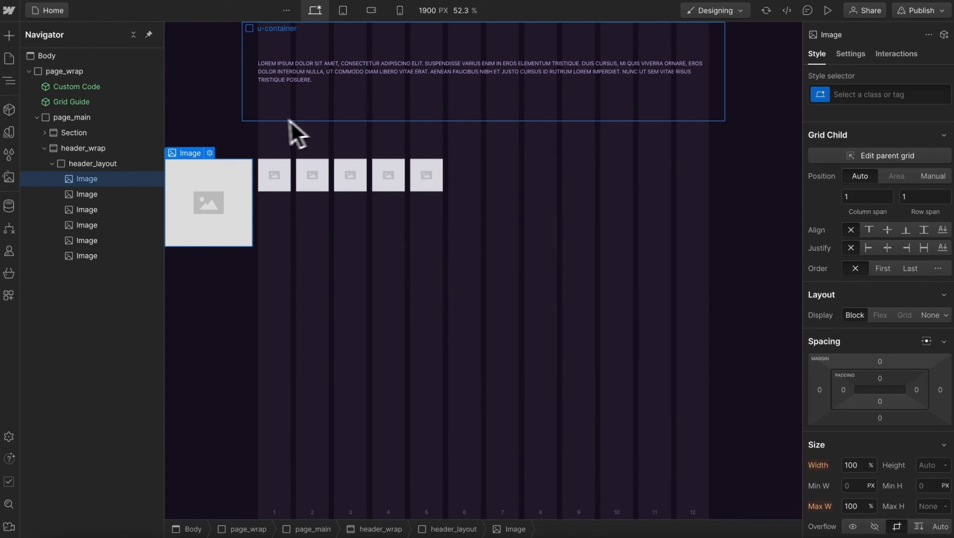
pyautogui.hotkey('ctrl', 'd')
pyautogui.hotkey('ctrl', 'd')
pyautogui.hotkey('ctrl', 'd')
pyautogui.hotkey('ctrl', 'd')
pyautogui.hotkey('ctrl', 'd')
pyautogui.hotkey('ctrl', 'd')
pyautogui.hotkey('ctrl', 'd')
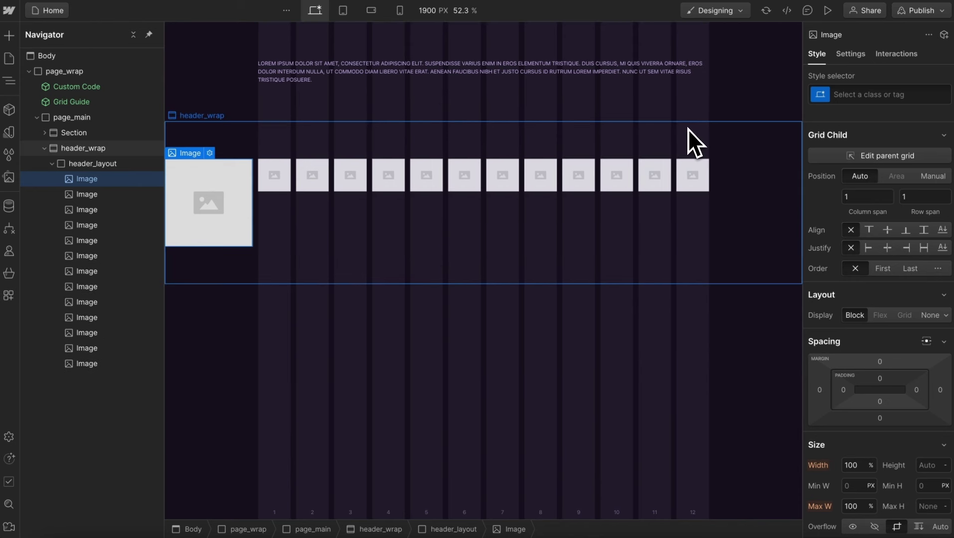
pyautogui.hotkey('ctrl', 'd')
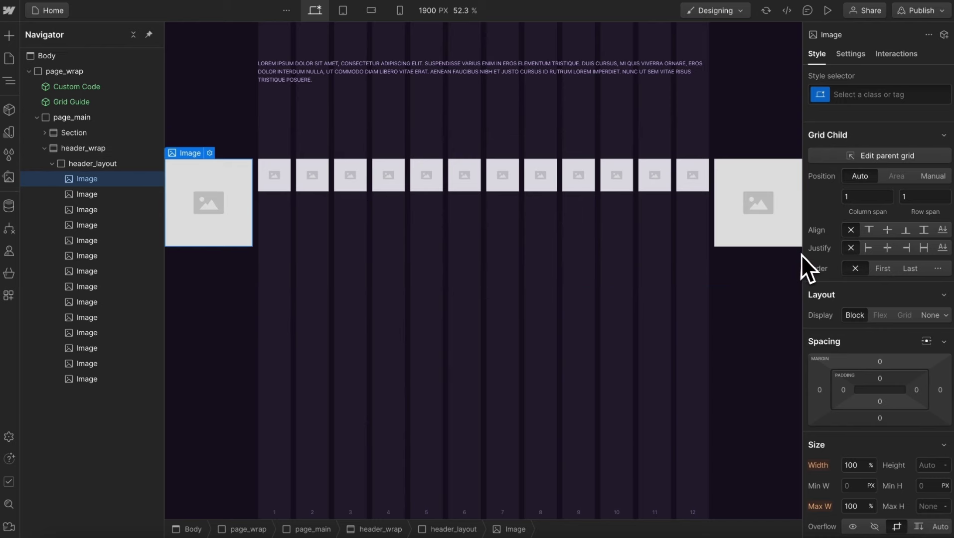
pyautogui.moveTo(800, 253)
pyautogui.moveTo(800, 253); pyautogui.dragTo(847, 253)
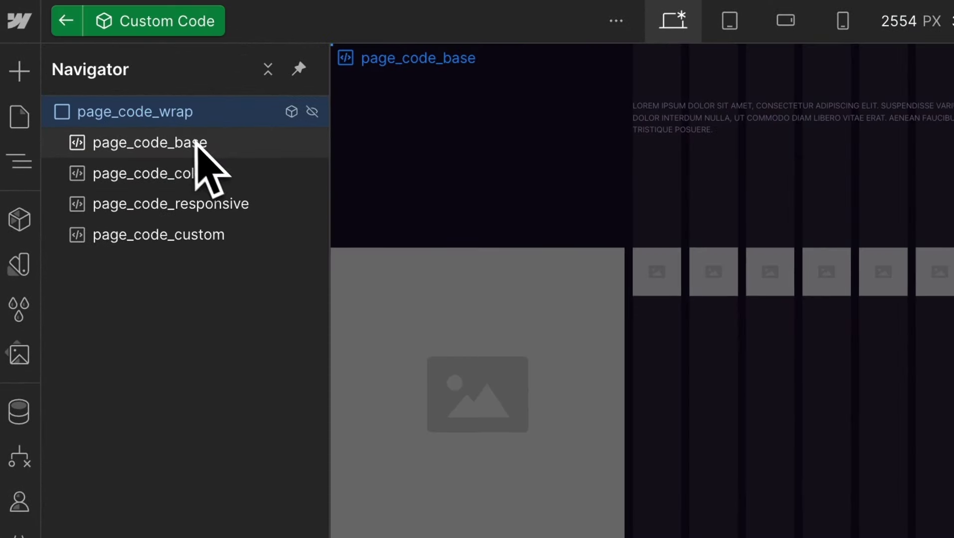
# Inspect the page_code_base embed's grid code (--column-count 10), save it, and return to the page
pyautogui.click(189, 135)
pyautogui.click(494, 58)
pyautogui.scroll(20, 648, 349)
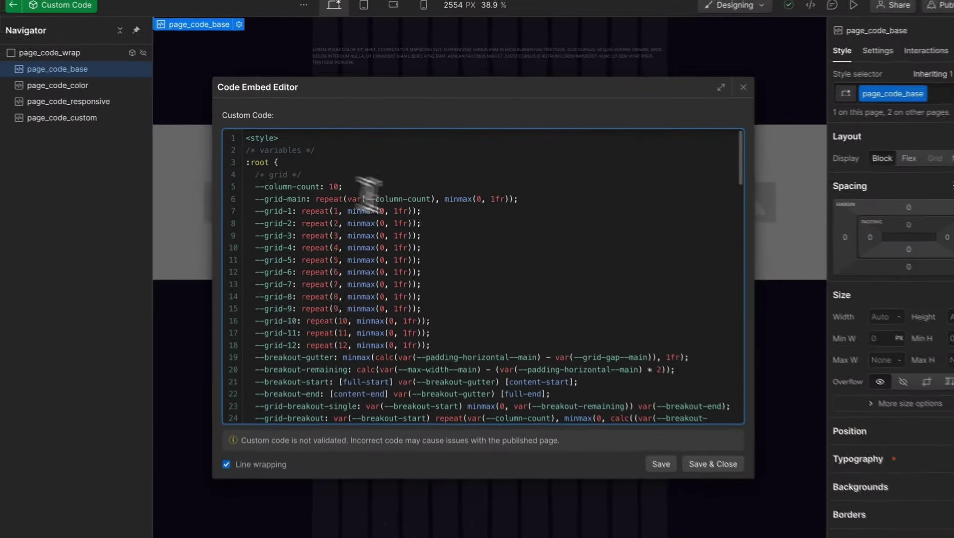
pyautogui.click(696, 447)
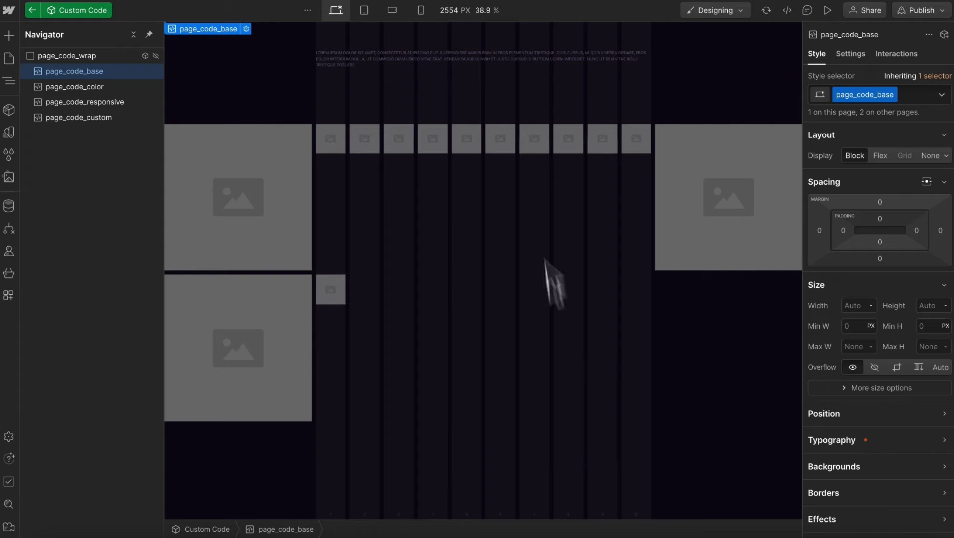
pyautogui.click(527, 279)
# Delete the stray small image and all the placeholder images from header_layout
pyautogui.click(327, 294)
pyautogui.press('Delete')
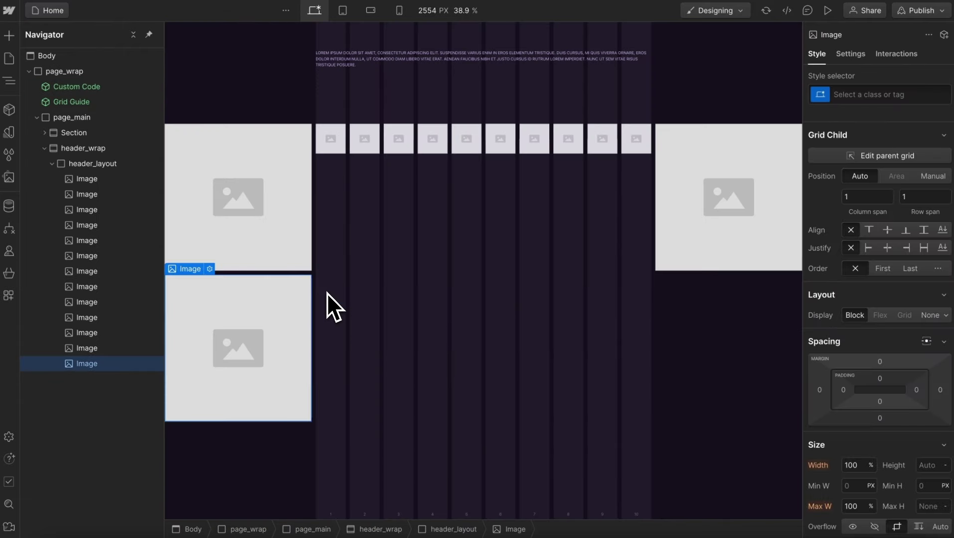
pyautogui.press('Delete')
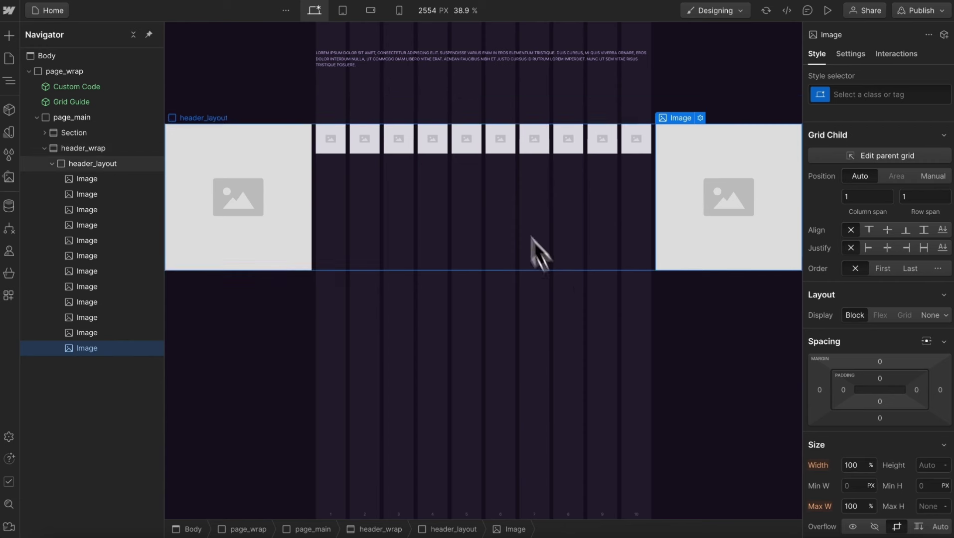
pyautogui.press('Delete')
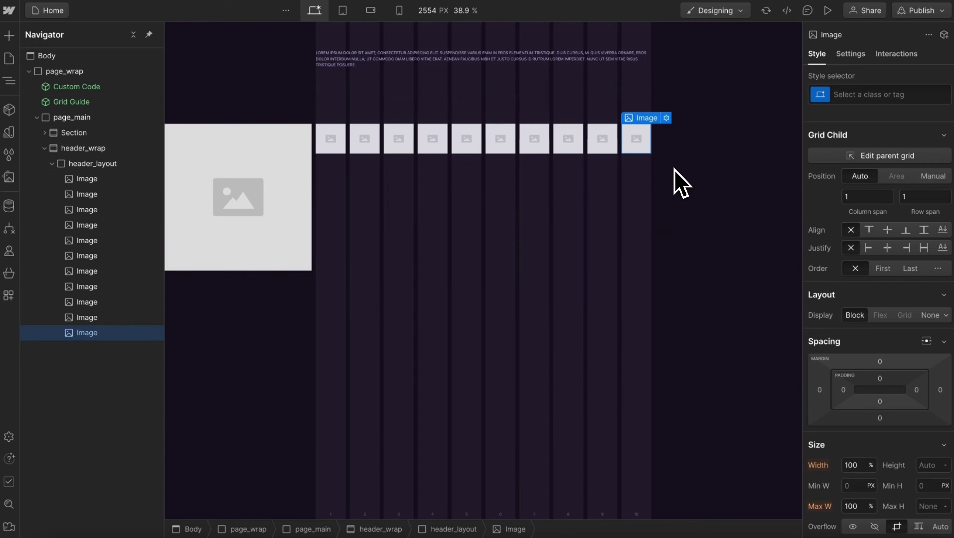
pyautogui.press('Delete')
pyautogui.press('Delete')
pyautogui.press('Delete')
pyautogui.press('Delete')
pyautogui.press('Delete')
pyautogui.press('Delete')
pyautogui.press('Delete')
pyautogui.press('Delete')
pyautogui.press('Delete')
pyautogui.press('Delete')
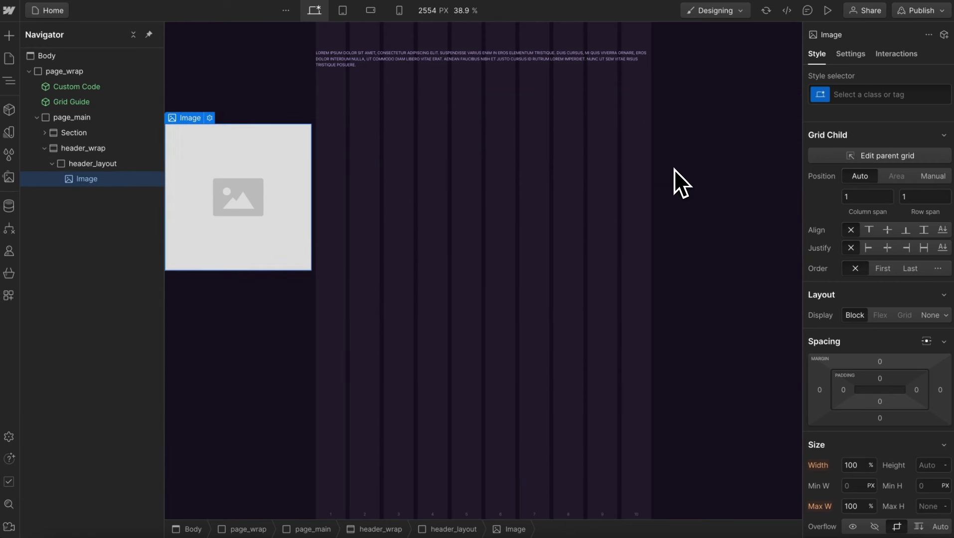
pyautogui.press('Delete')
# Add a header_content Div Block to header_layout holding the Header / Content component
pyautogui.click(275, 135)
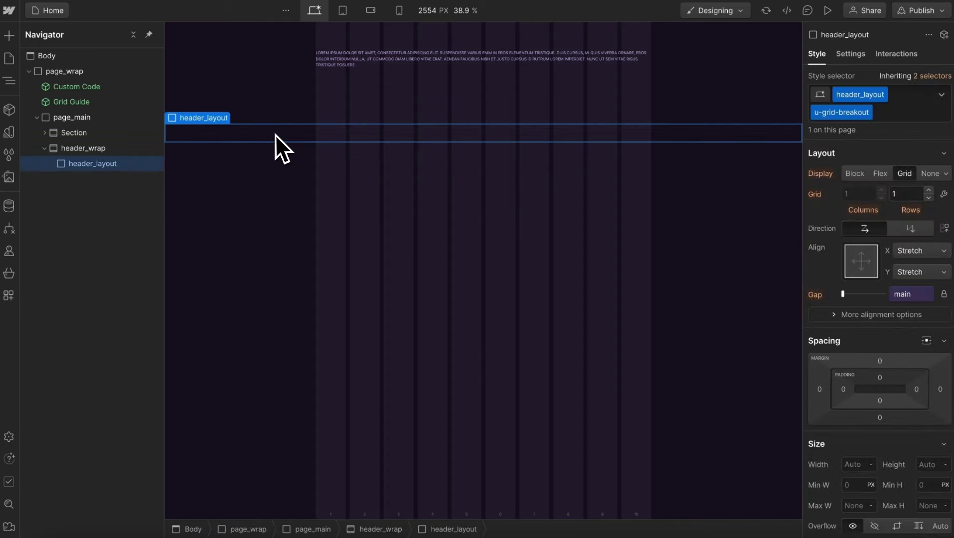
pyautogui.hotkey('ctrl', 'k')
pyautogui.write('div')
pyautogui.press('Return')
pyautogui.hotkey('ctrl', 'Return')
pyautogui.write('header_')
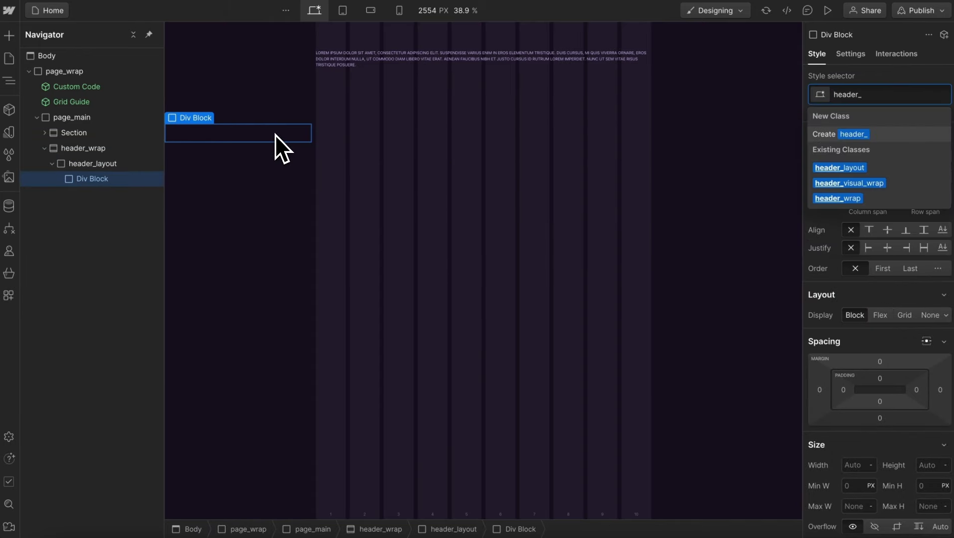
pyautogui.write('content')
pyautogui.press('Return')
pyautogui.hotkey('ctrl', 'k')
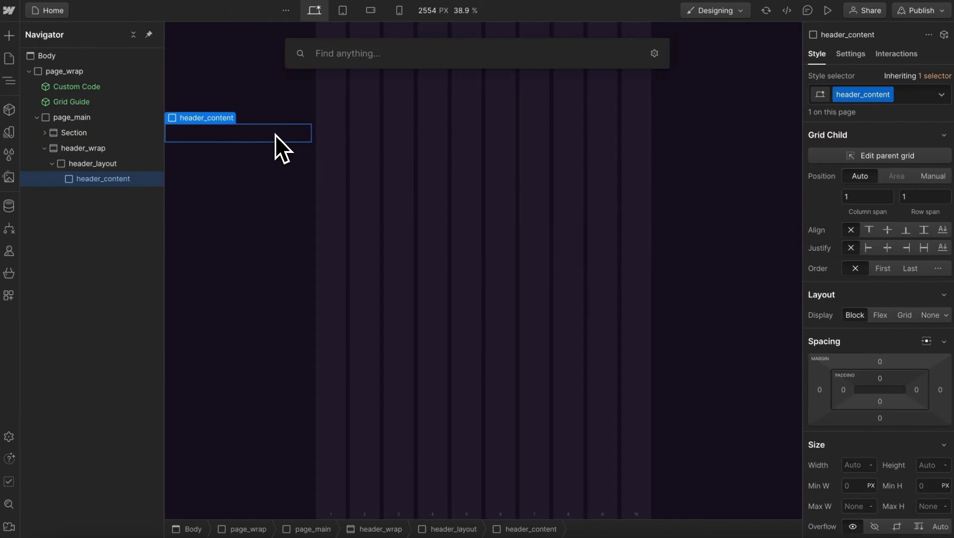
pyautogui.write('header')
pyautogui.click(387, 121)
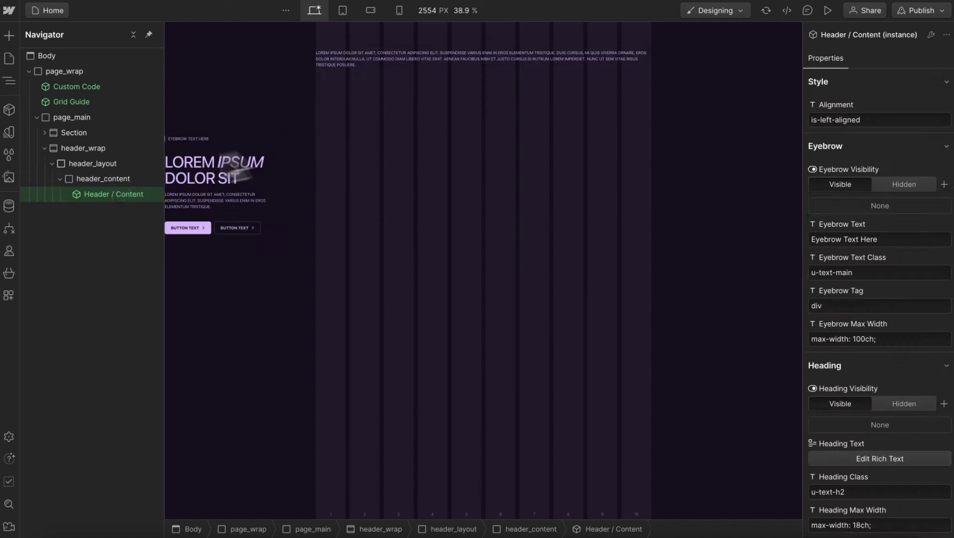
# Add a second Div Block to header_layout with the header_visual class
pyautogui.click(125, 166)
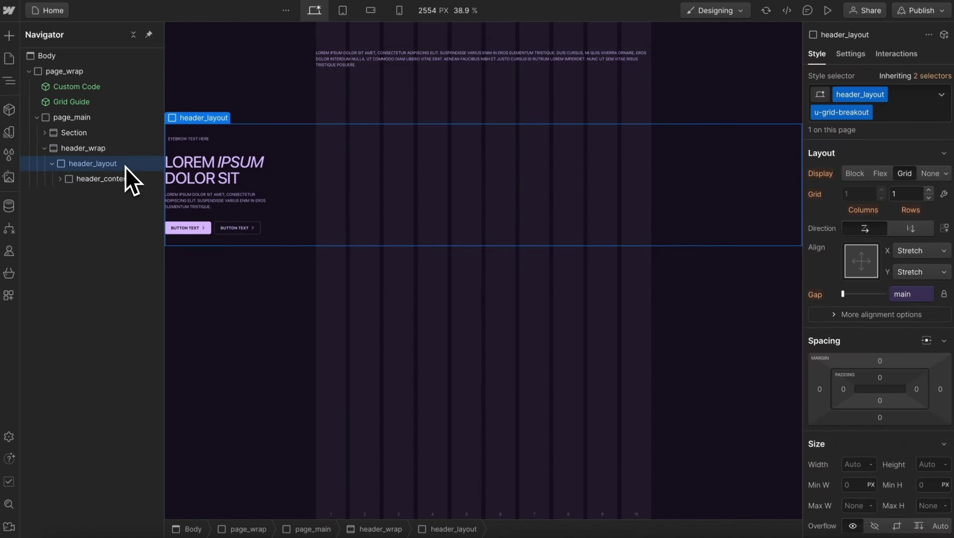
pyautogui.hotkey('ctrl', 'k')
pyautogui.write('di')
pyautogui.press('Return')
pyautogui.hotkey('ctrl', 'Return')
pyautogui.write('header_layo')
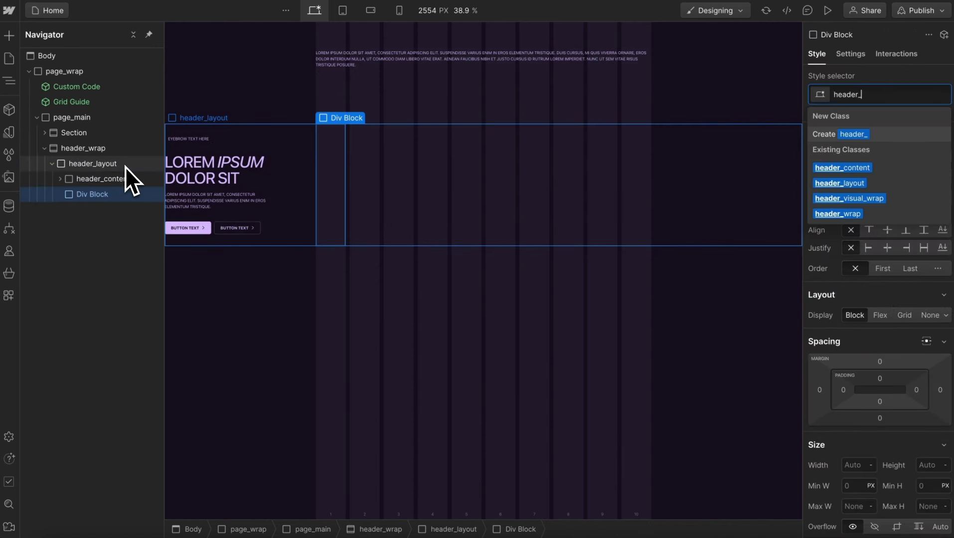
pyautogui.press('BackSpace')
pyautogui.press('BackSpace')
pyautogui.press('BackSpace')
pyautogui.press('BackSpace')
pyautogui.write('visual')
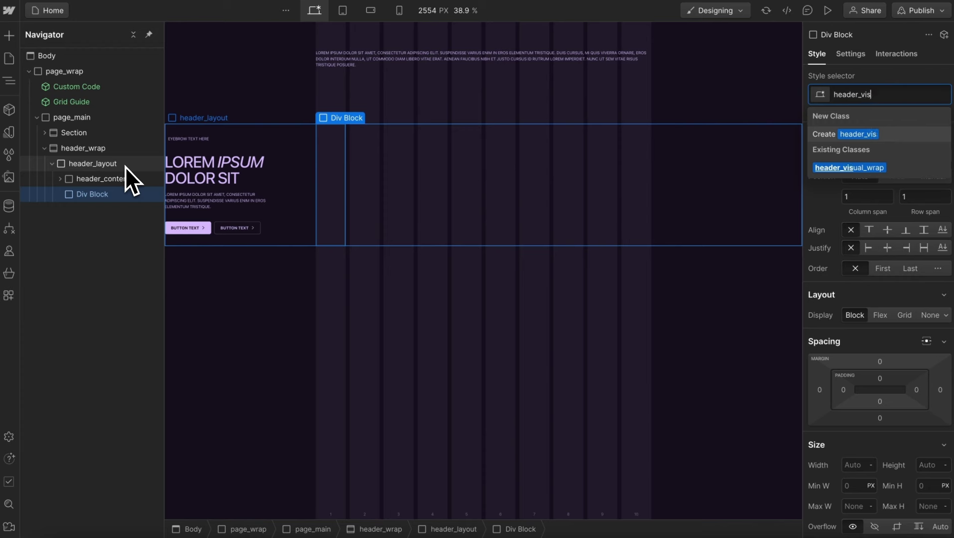
pyautogui.press('Return')
pyautogui.press('Escape')
# Place the Header / Visual component inside header_visual, then select header_content
pyautogui.hotkey('ctrl', 'k')
pyautogui.write('header')
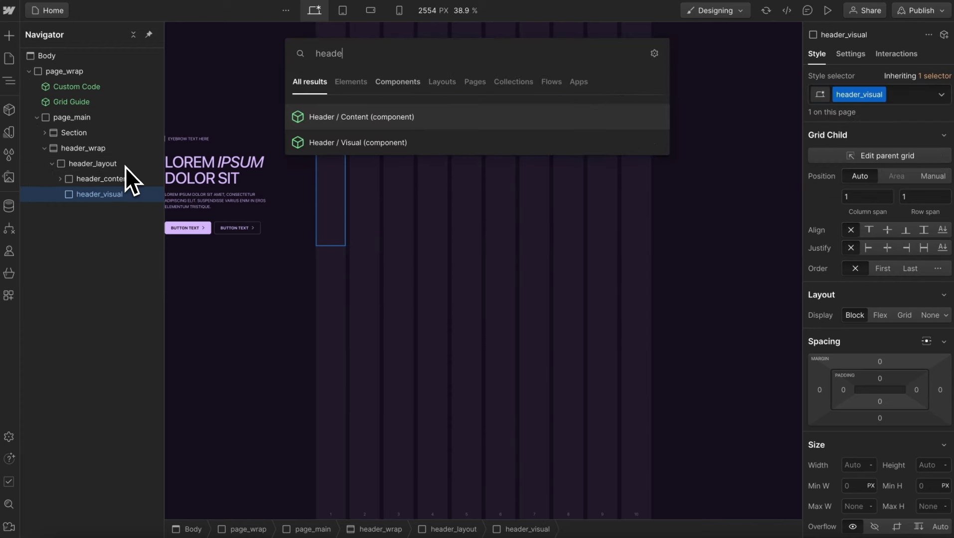
pyautogui.click(372, 150)
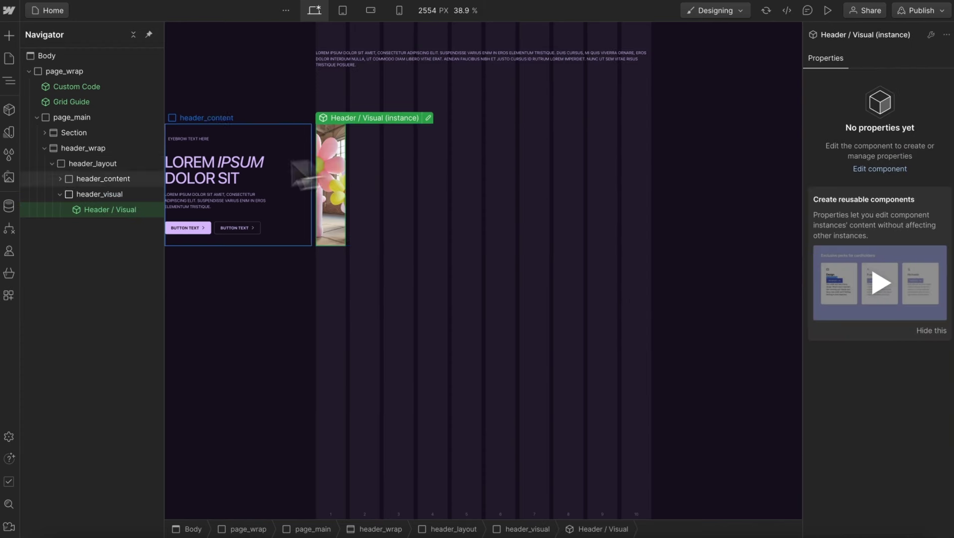
pyautogui.click(60, 195)
pyautogui.click(105, 179)
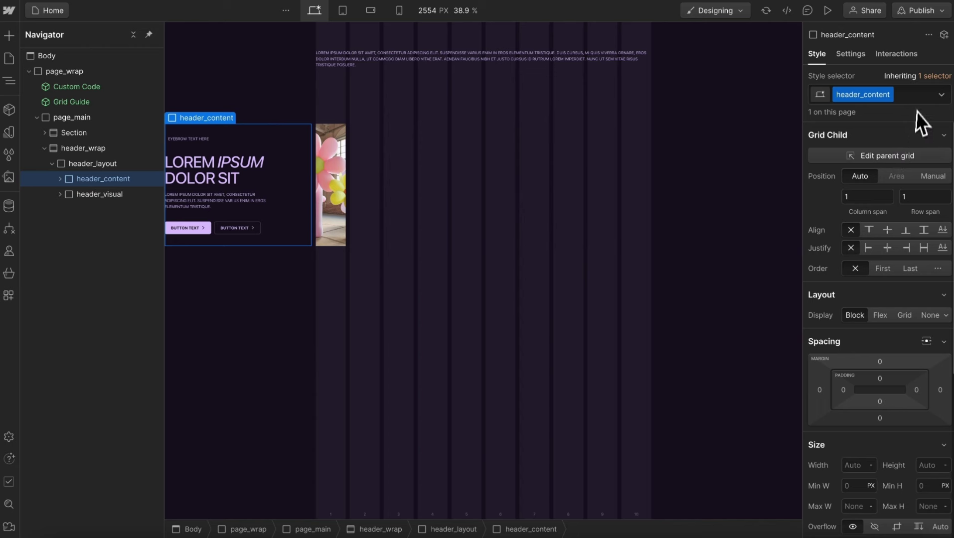
# Add the u-column-custom combo class to header_content
pyautogui.click(917, 94)
pyautogui.write('col-cu')
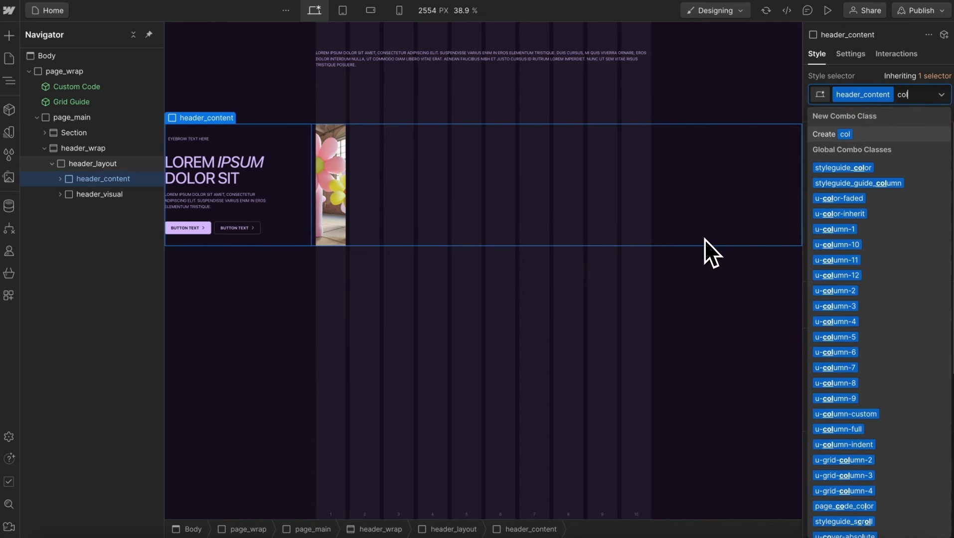
pyautogui.click(882, 170)
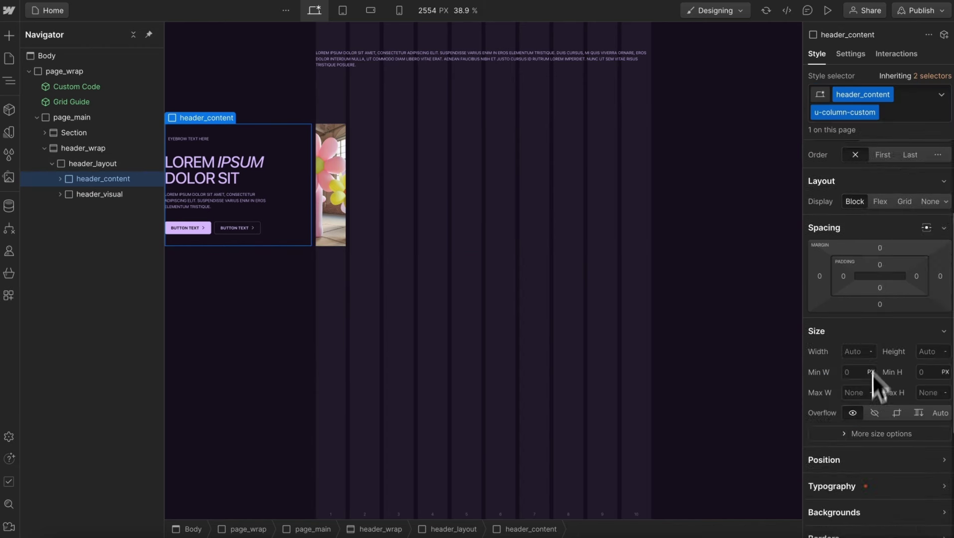
# Set header_content's grid-column-start to content and grid-column-end to span 5
pyautogui.scroll(-4, 872, 389)
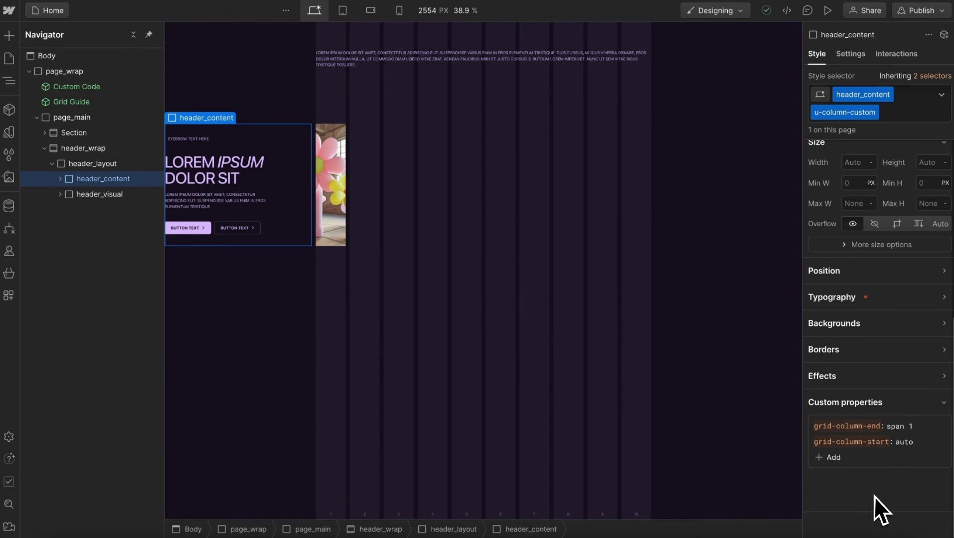
pyautogui.doubleClick(903, 442)
pyautogui.write('content')
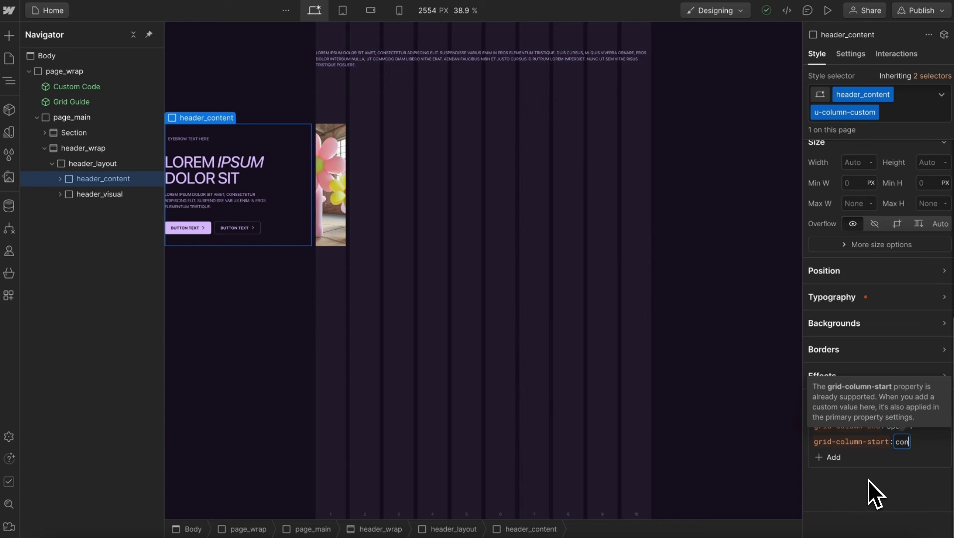
pyautogui.press('Return')
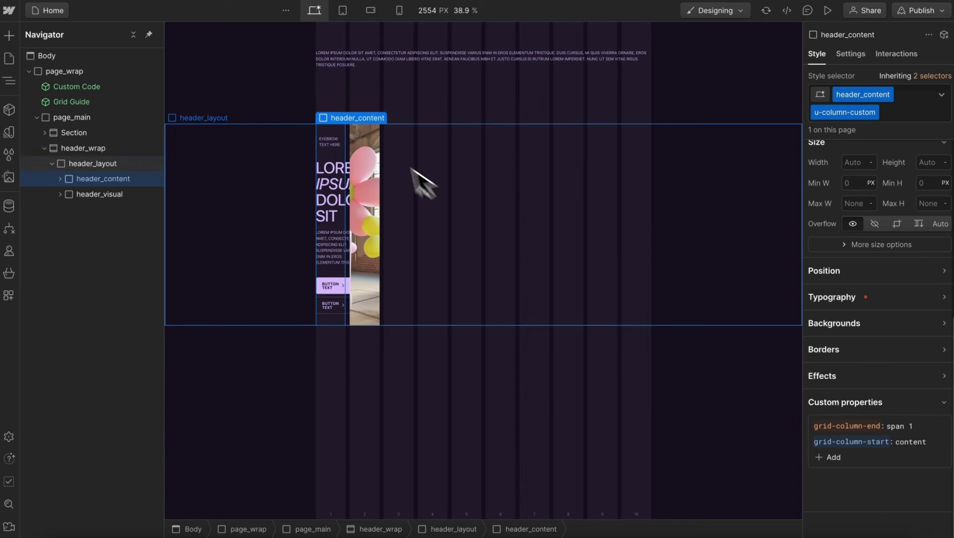
pyautogui.click(904, 427)
pyautogui.write('5')
pyautogui.press('Return')
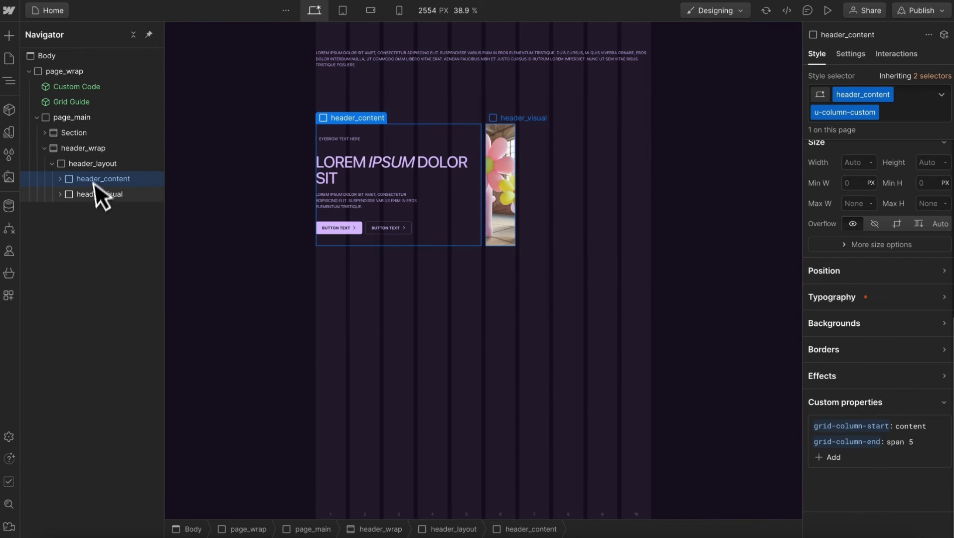
# Add the u-column-custom combo class to header_visual
pyautogui.click(98, 194)
pyautogui.hotkey('ctrl', 'Return')
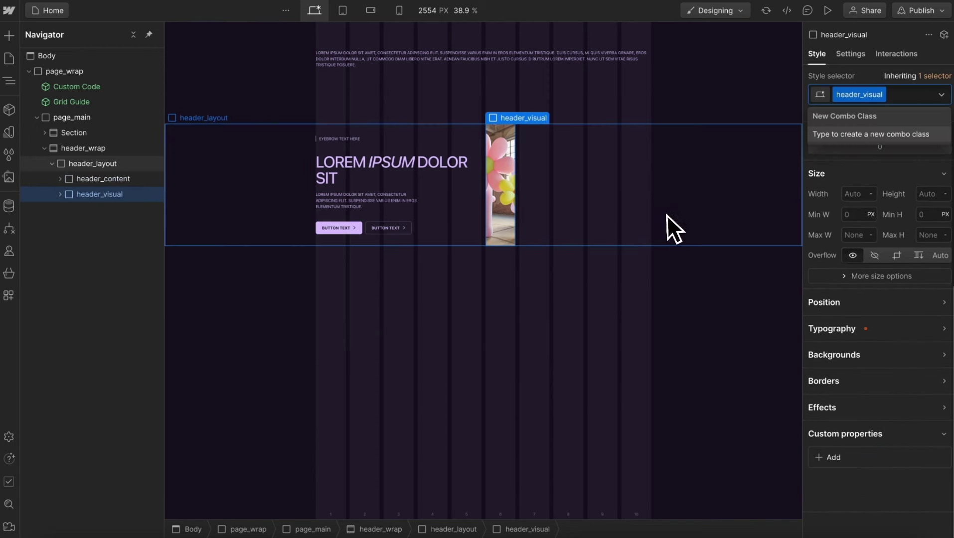
pyautogui.write('column-cus')
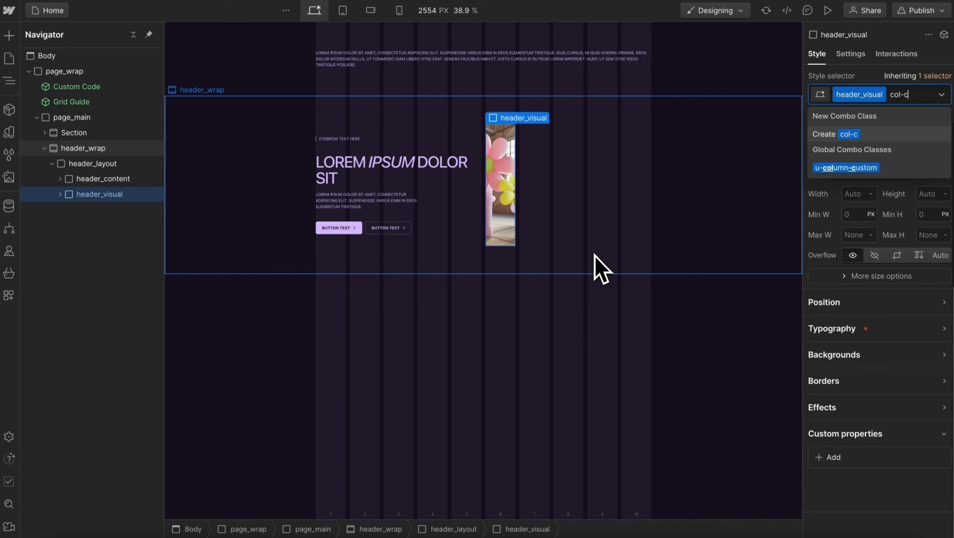
pyautogui.click(877, 170)
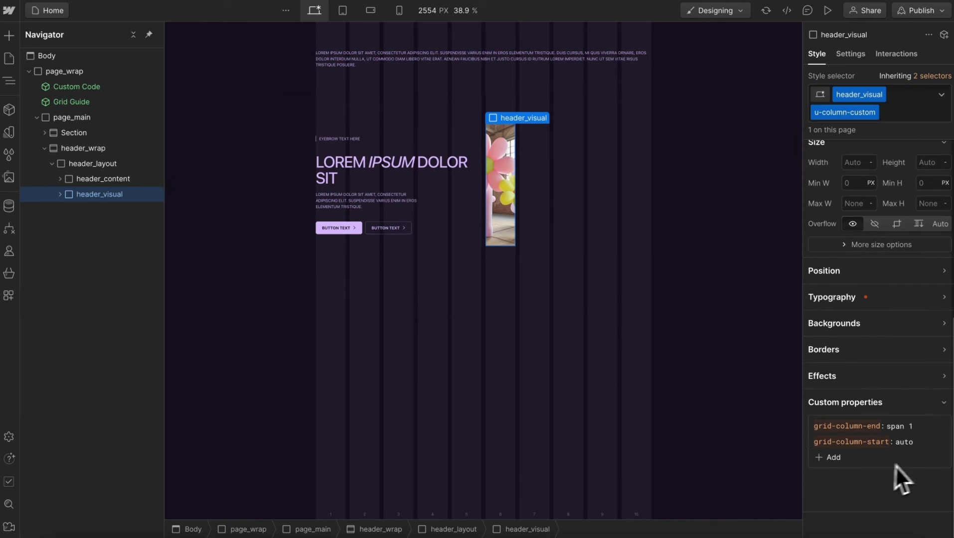
# Set header_visual's grid-column-start to 7 and grid-column-end to full
pyautogui.doubleClick(905, 442)
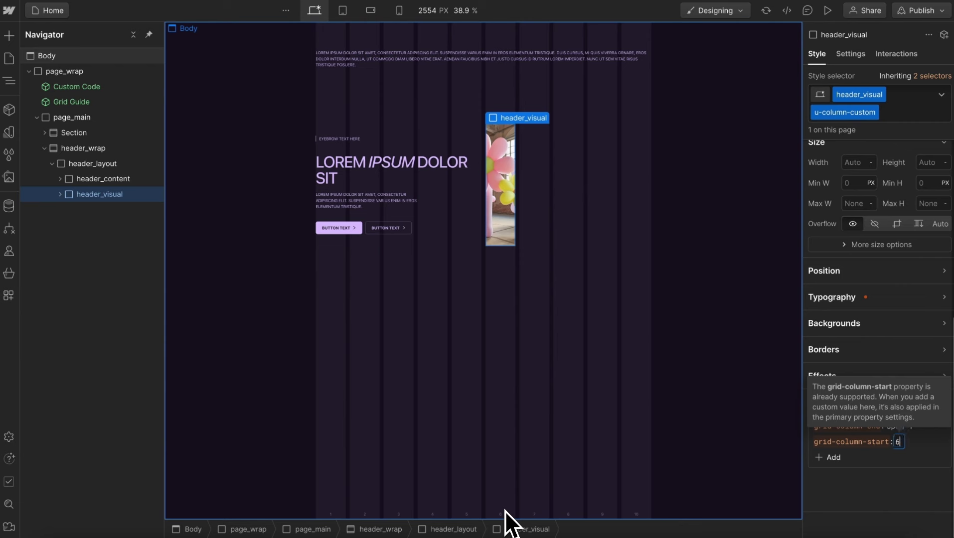
pyautogui.press('Return')
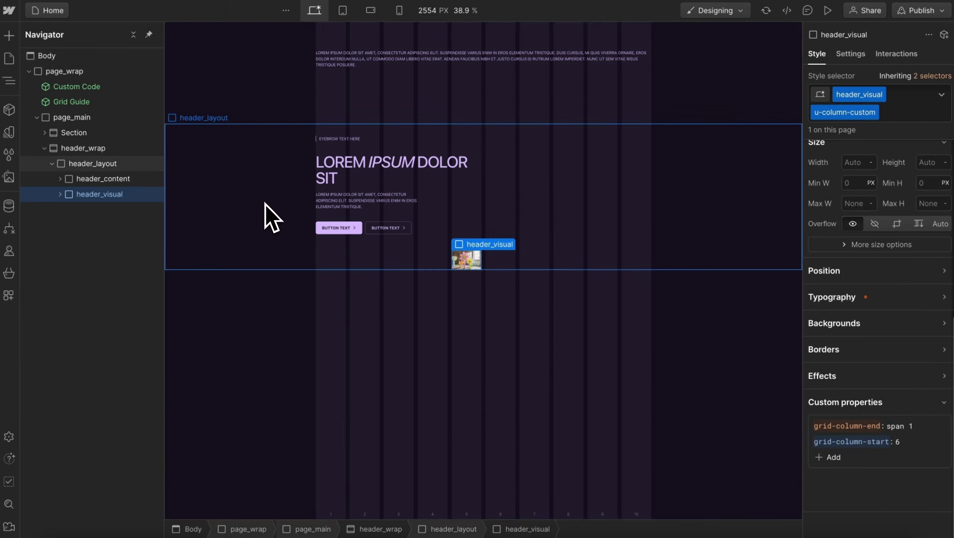
pyautogui.click(899, 441)
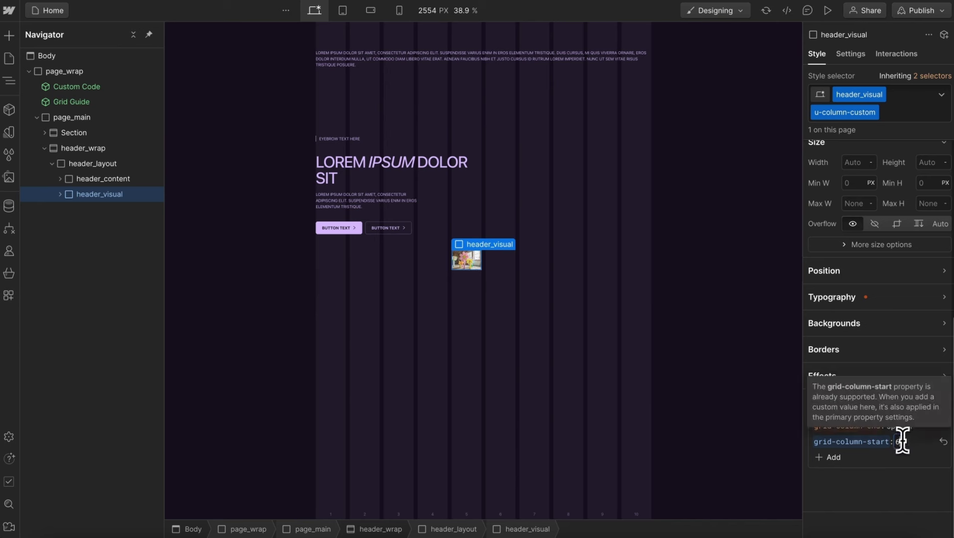
pyautogui.press('BackSpace')
pyautogui.write('7')
pyautogui.press('Return')
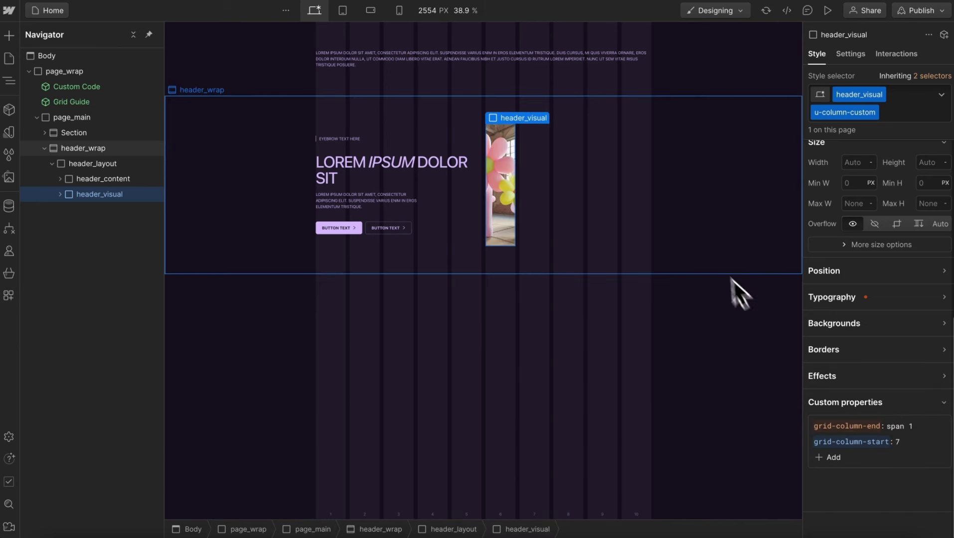
pyautogui.click(900, 425)
pyautogui.press('End')
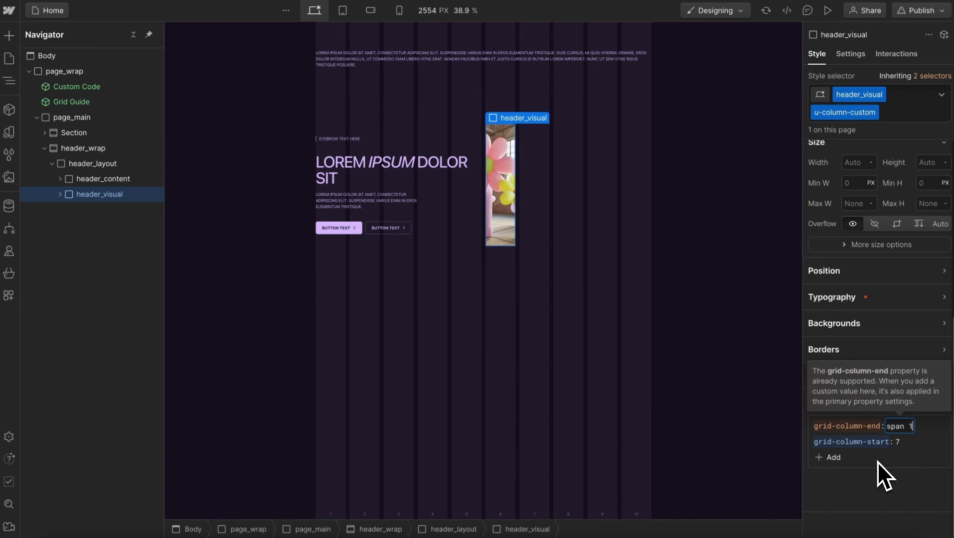
pyautogui.press('BackSpace')
pyautogui.press('BackSpace')
pyautogui.press('BackSpace')
pyautogui.press('BackSpace')
pyautogui.press('BackSpace')
pyautogui.press('BackSpace')
pyautogui.write('full')
pyautogui.press('Return')
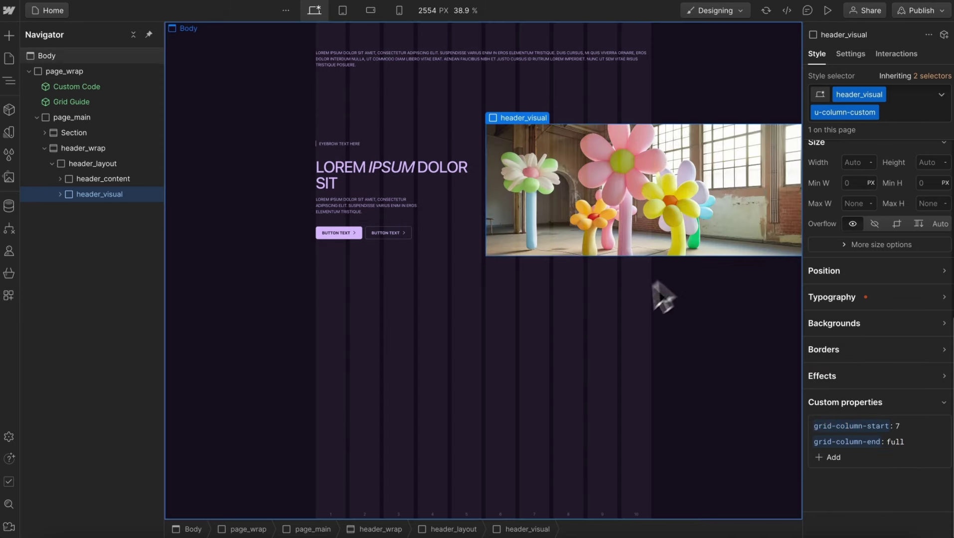
# At the tablet breakpoint, set header_content's grid-column-end to content
pyautogui.click(335, 12)
pyautogui.click(359, 10)
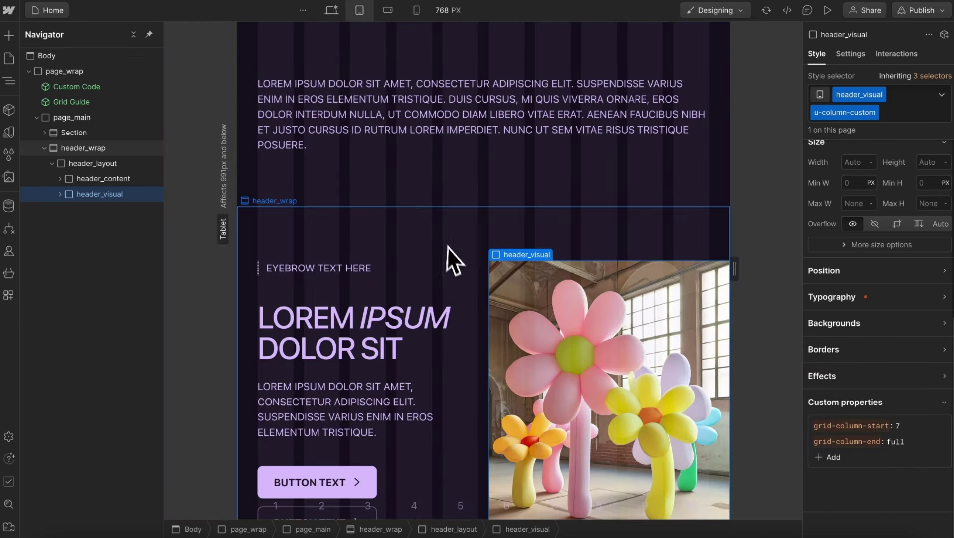
pyautogui.click(451, 264)
pyautogui.scroll(-3, 529, 185)
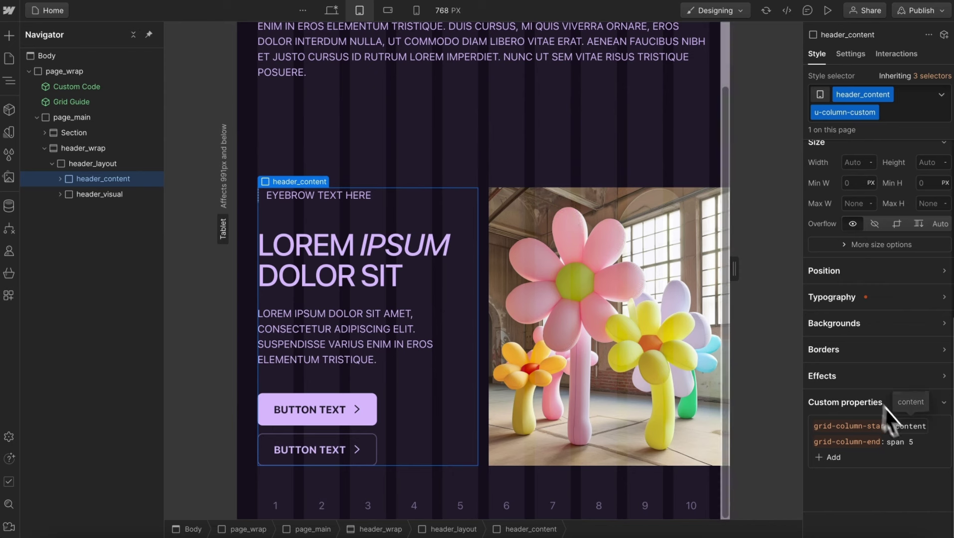
pyautogui.doubleClick(895, 442)
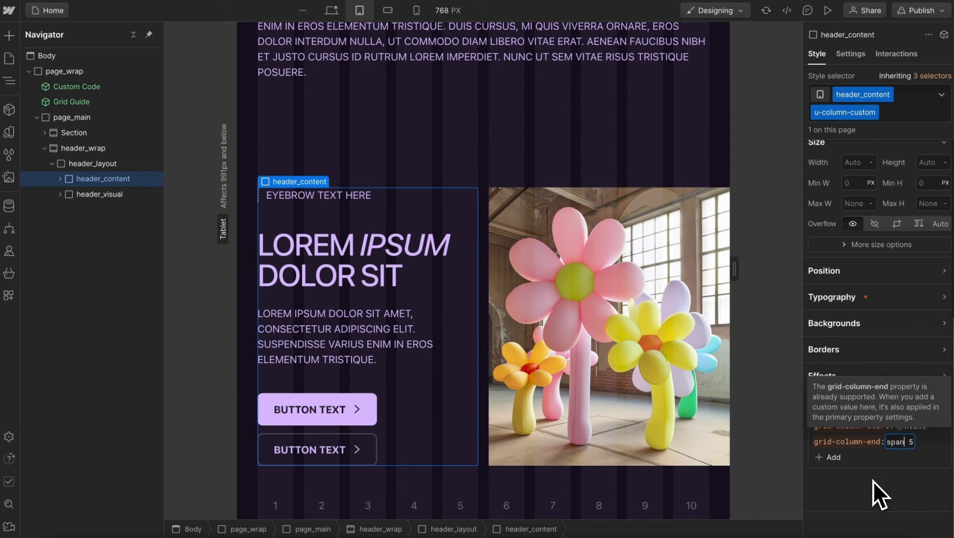
pyautogui.hotkey('ctrl', 'a')
pyautogui.write('content')
pyautogui.press('Return')
# On tablet, set header_visual's grid-column-start to content
pyautogui.scroll(-1, 626, 227)
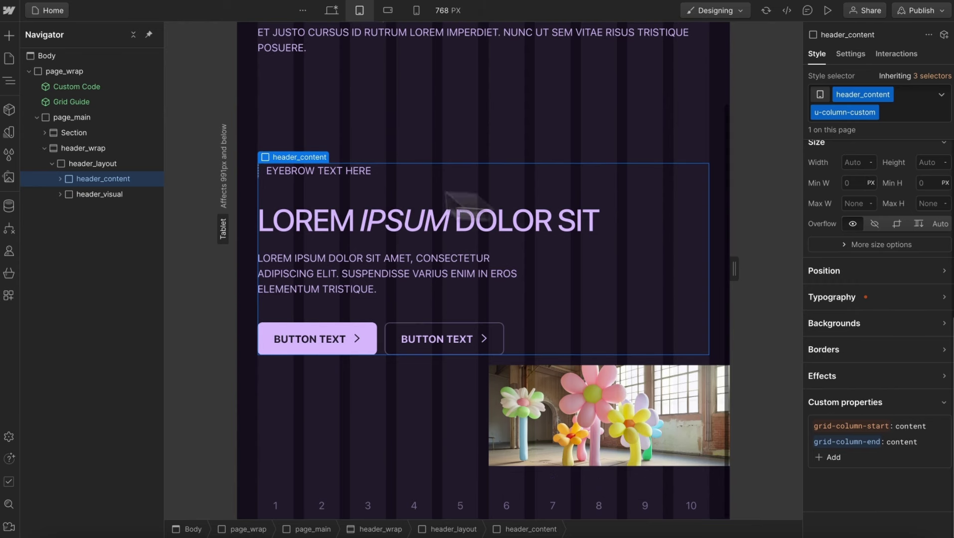
pyautogui.click(127, 195)
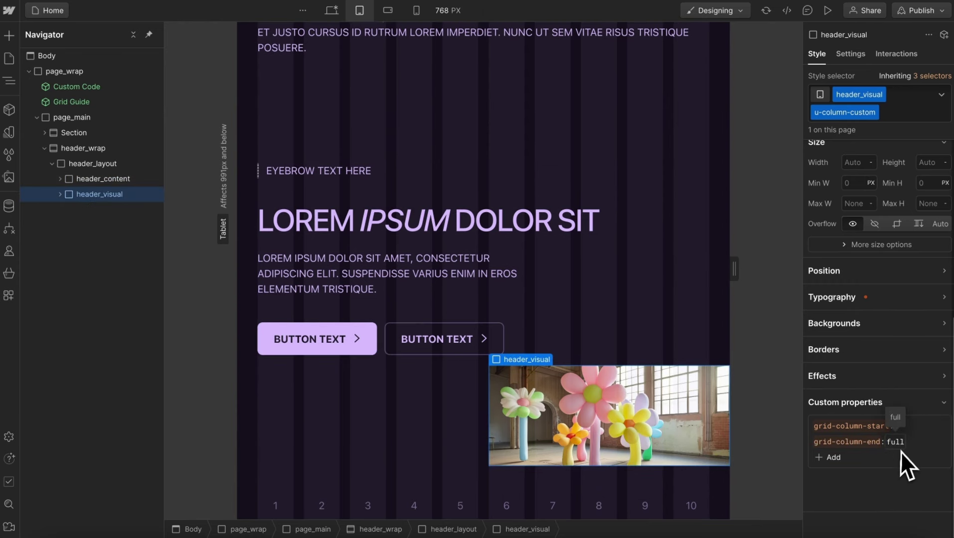
pyautogui.click(897, 426)
pyautogui.write('conten')
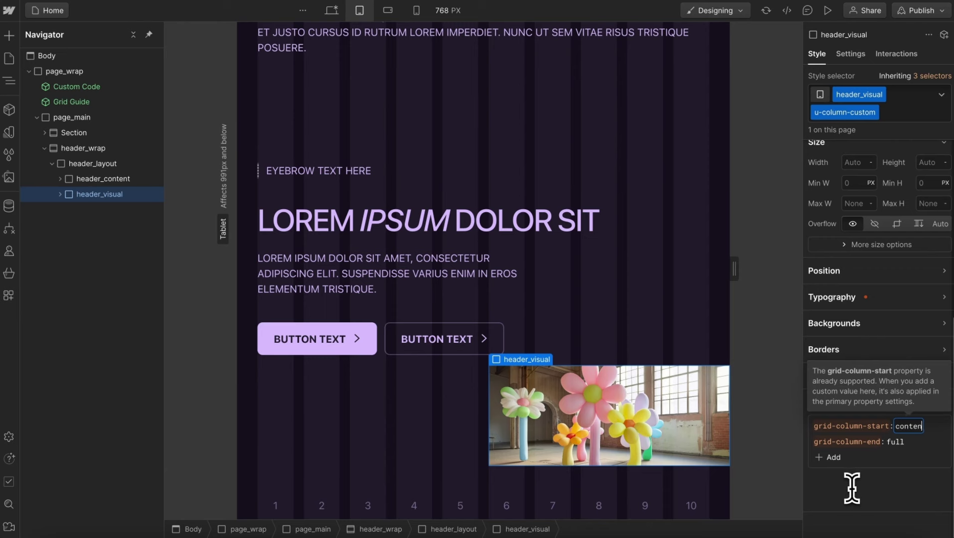
pyautogui.write('t')
pyautogui.press('Return')
# Keep header_visual's grid-column-end at full, undoing trial edits, then return to Desktop
pyautogui.scroll(-2, 638, 348)
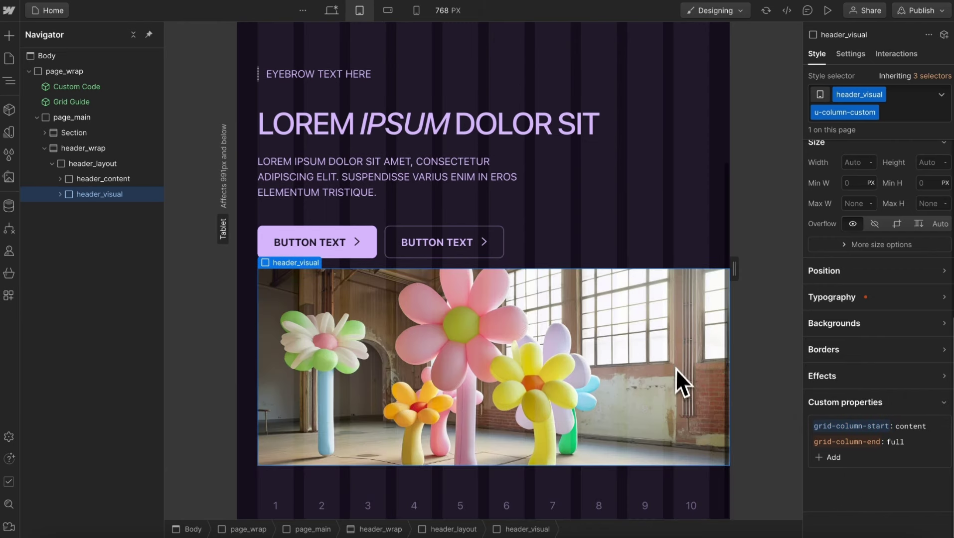
pyautogui.click(895, 442)
pyautogui.write('content')
pyautogui.press('Return')
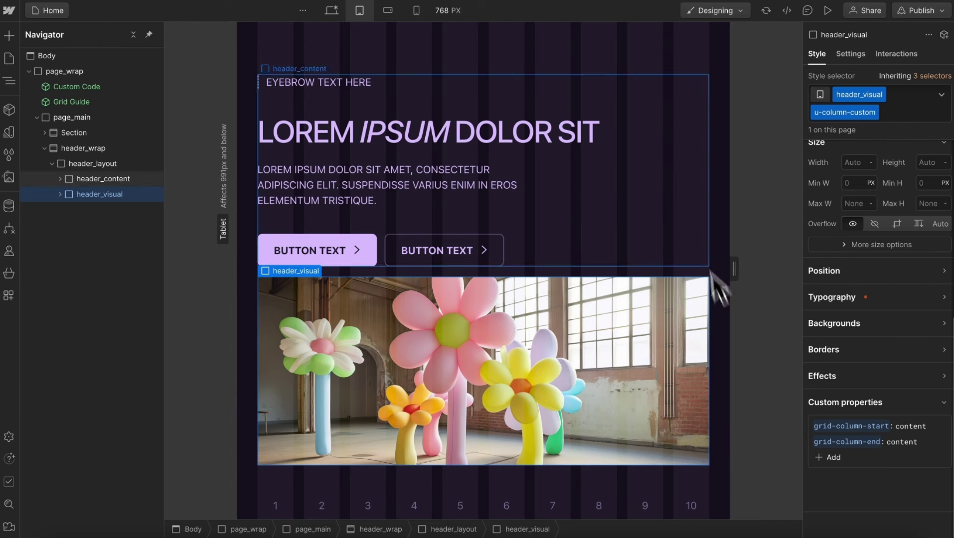
pyautogui.hotkey('ctrl', 'z')
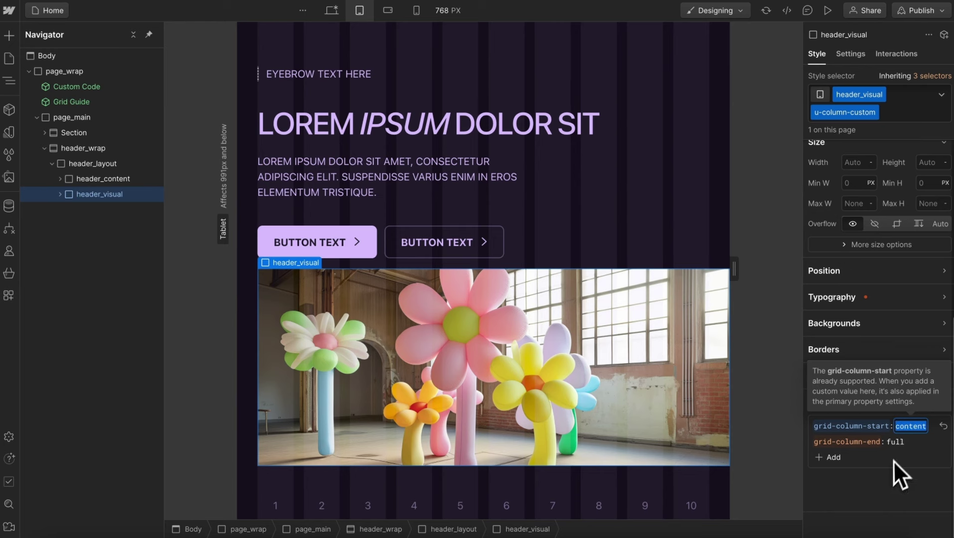
pyautogui.write('full')
pyautogui.press('Return')
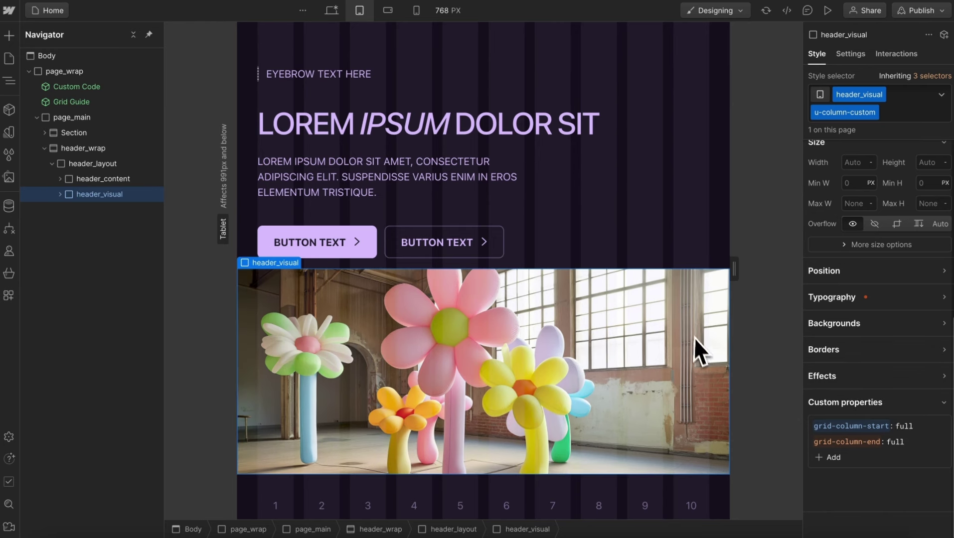
pyautogui.hotkey('ctrl', 'z')
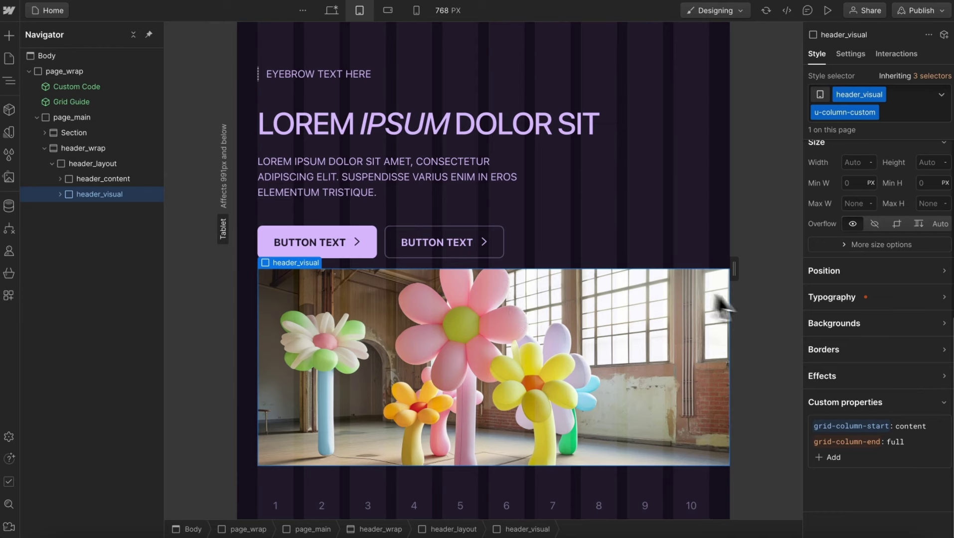
pyautogui.click(331, 10)
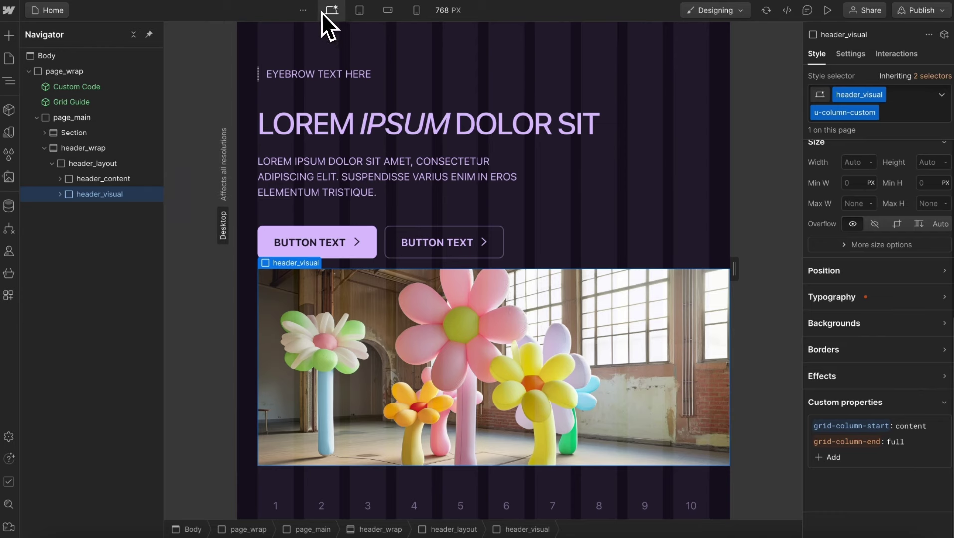
# Duplicate header_wrap and give the copy's flower image the is-reversed combo class
pyautogui.click(275, 82)
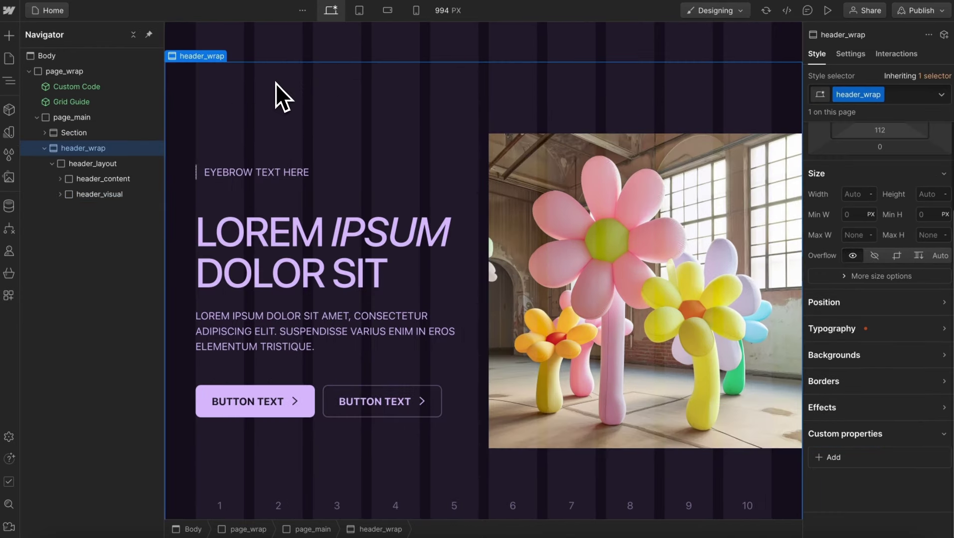
pyautogui.hotkey('ctrl', 'd')
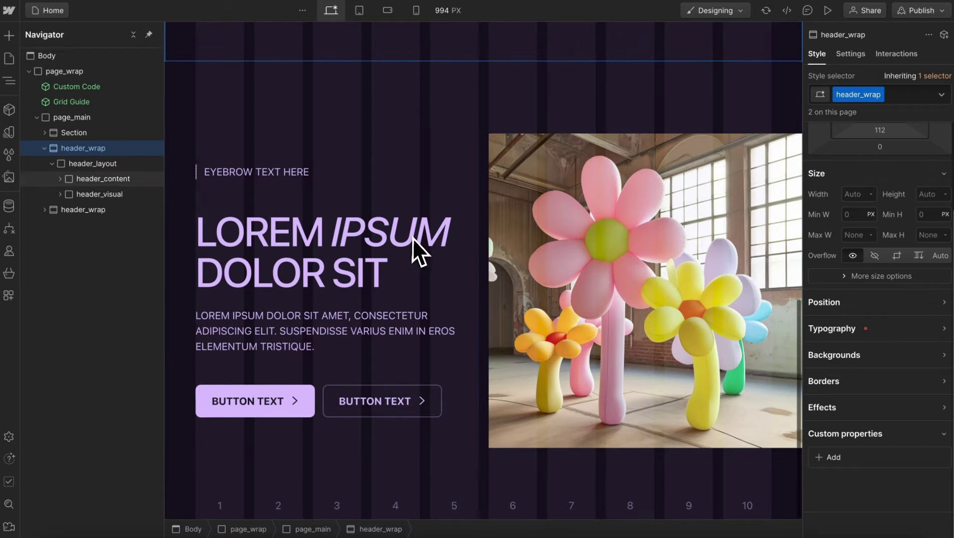
pyautogui.click(580, 224)
pyautogui.click(892, 112)
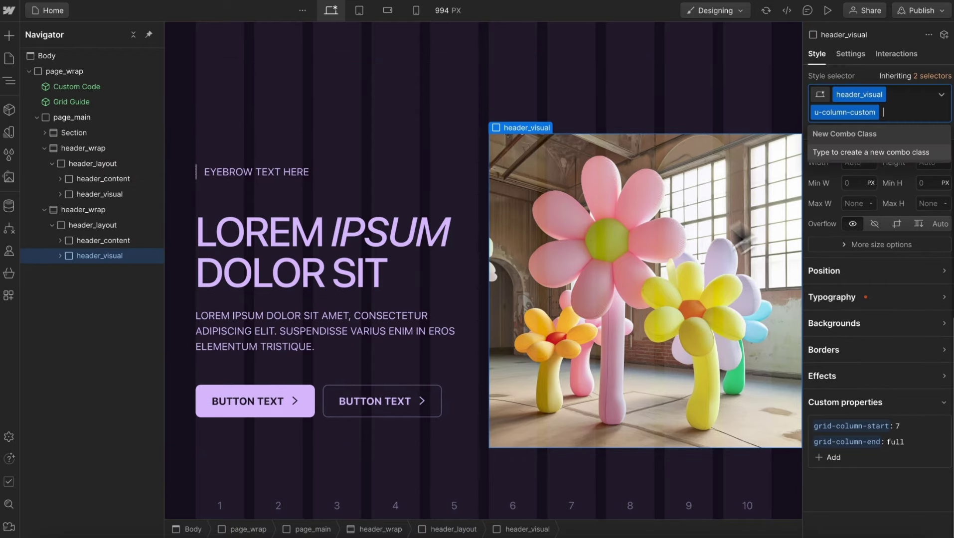
pyautogui.write('is-rev')
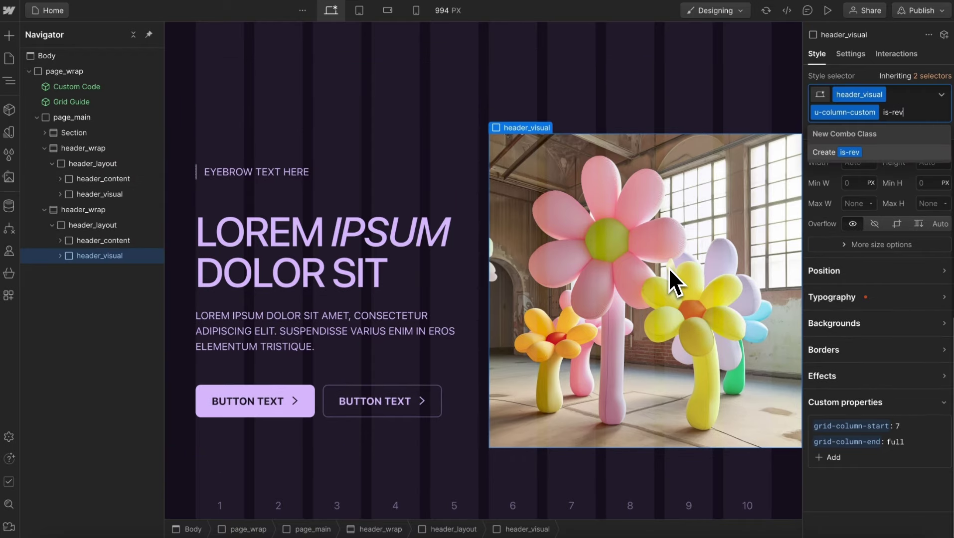
pyautogui.write('ersed')
pyautogui.press('Return')
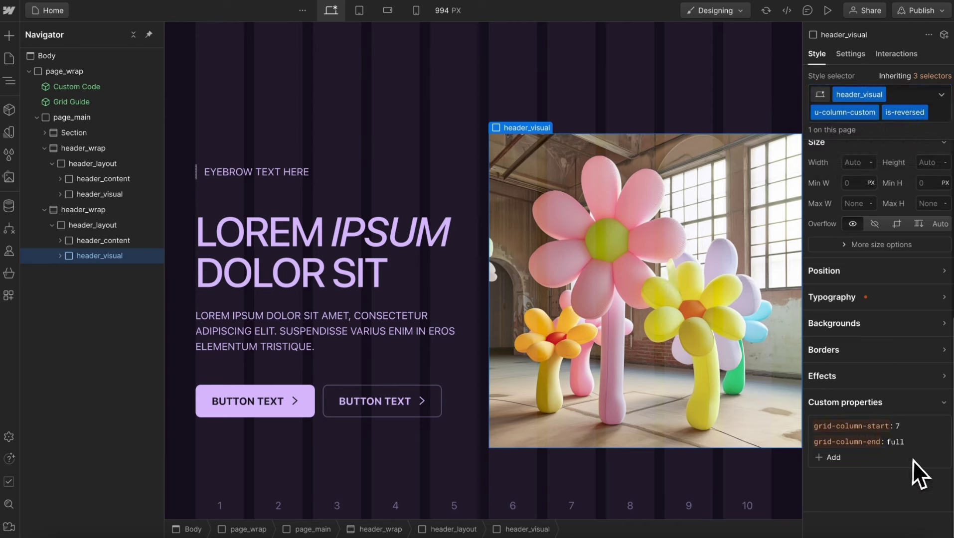
# Set the reversed image to order -1, grid column start full, end span 6
pyautogui.click(851, 463)
pyautogui.write('order')
pyautogui.press('Return')
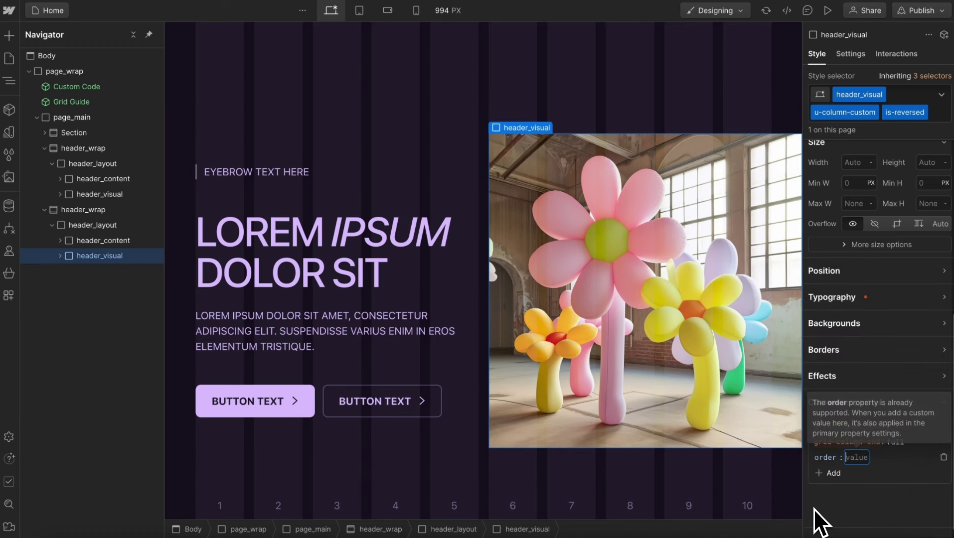
pyautogui.press('Return')
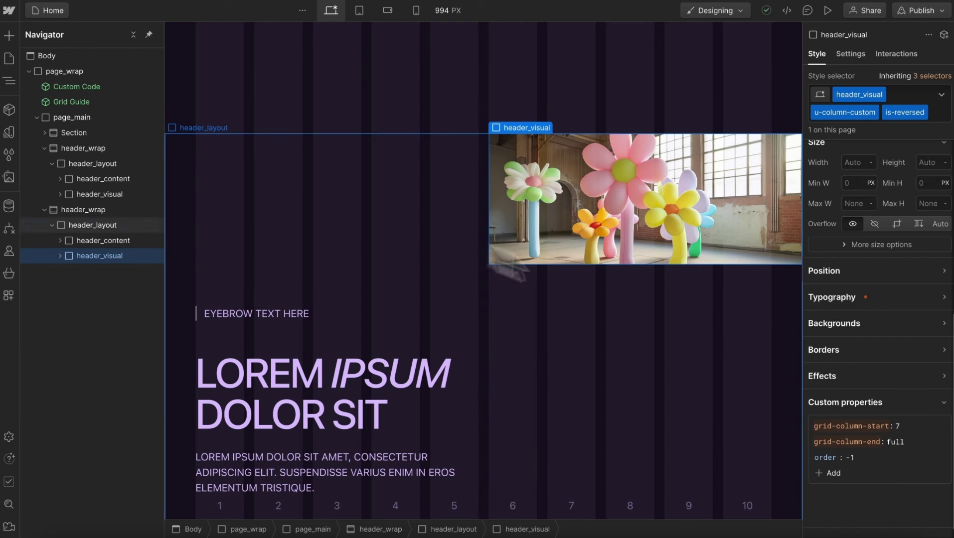
pyautogui.click(901, 425)
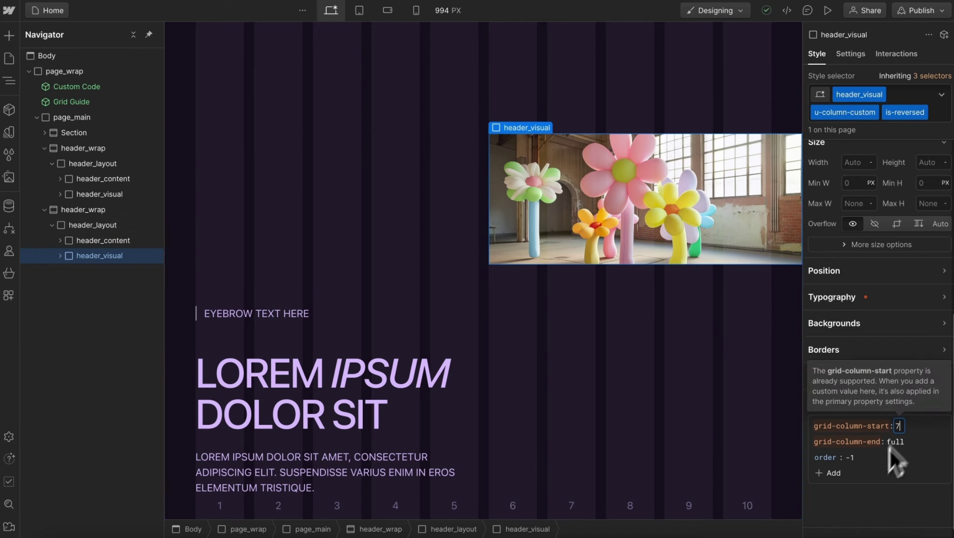
pyautogui.write('full')
pyautogui.press('Return')
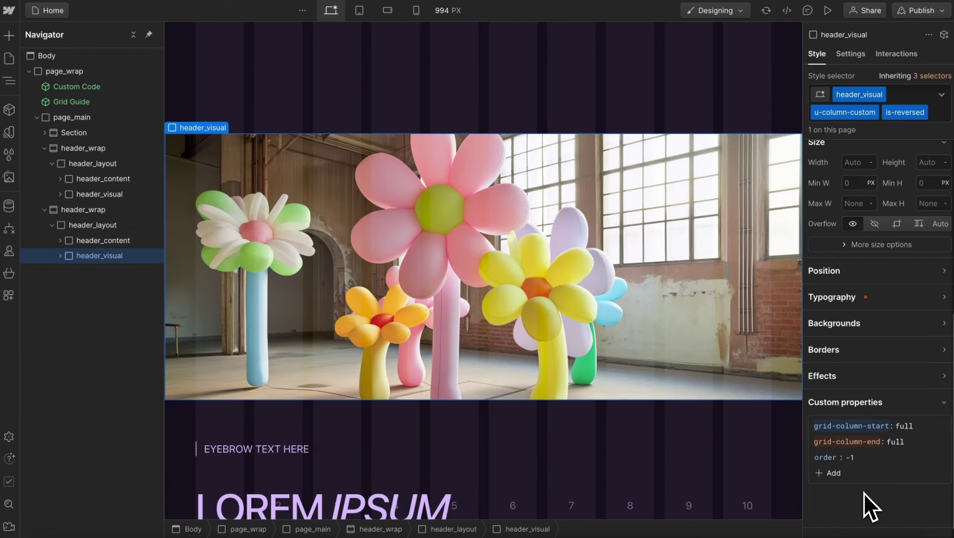
pyautogui.click(894, 442)
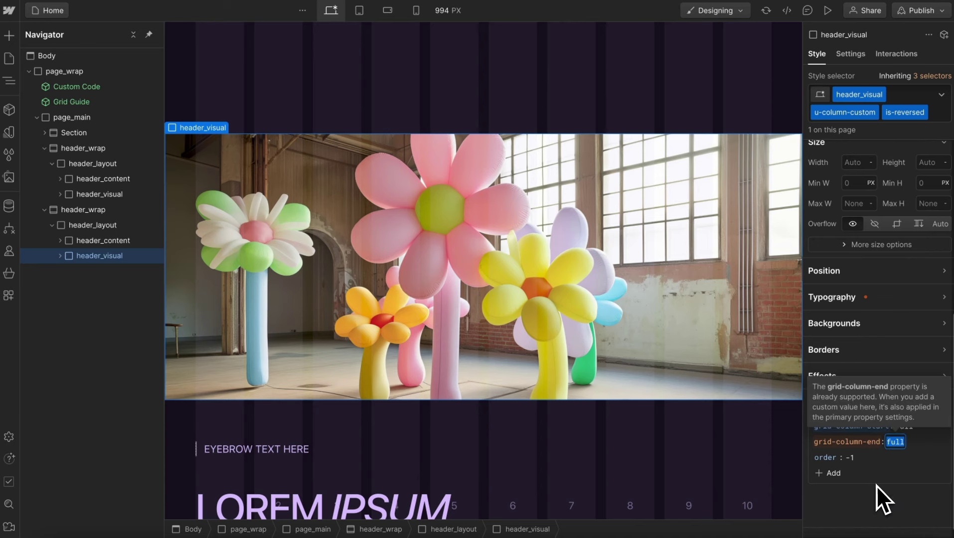
pyautogui.write('span 6')
pyautogui.press('Return')
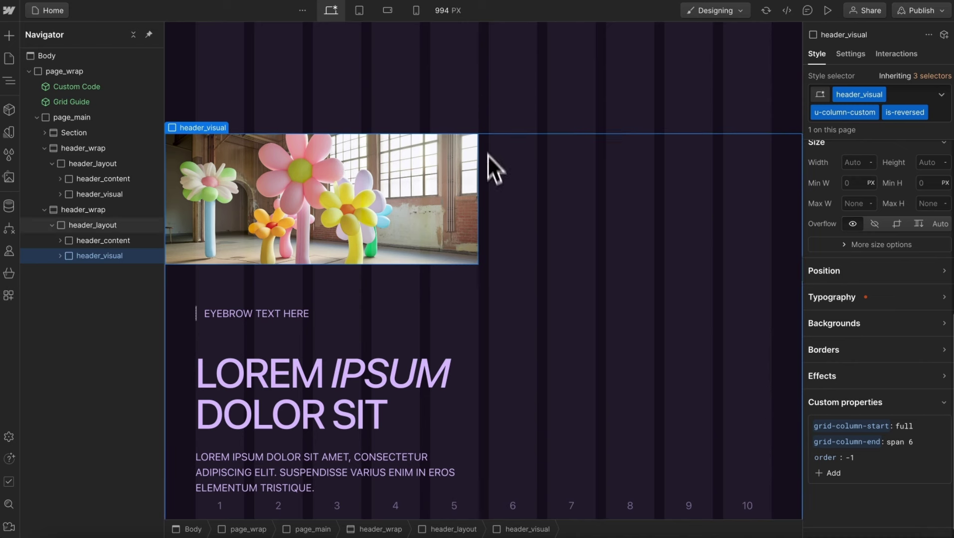
# Add is-reversed to header_content and place it from column 7 to content
pyautogui.click(101, 244)
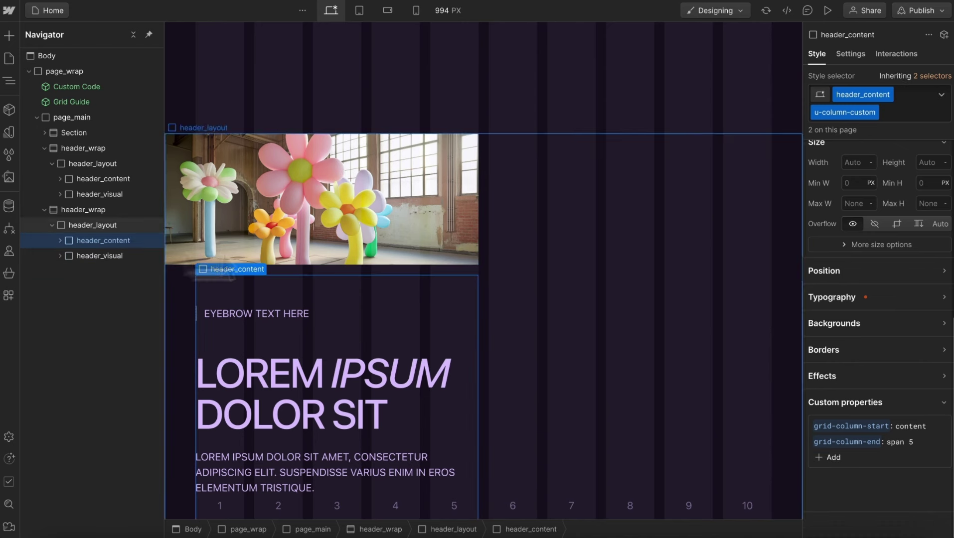
pyautogui.click(907, 112)
pyautogui.write('is-reversed')
pyautogui.press('Return')
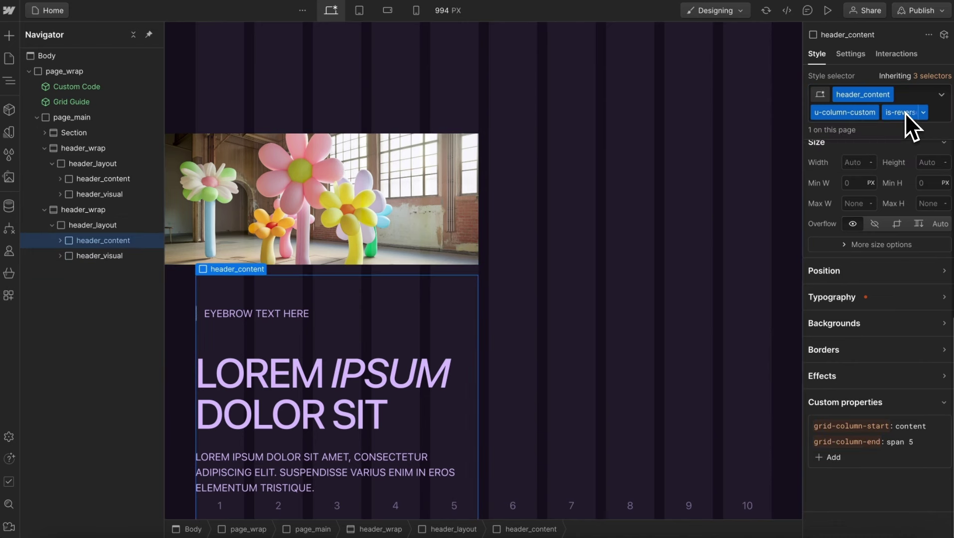
pyautogui.click(916, 426)
pyautogui.write('7')
pyautogui.press('Return')
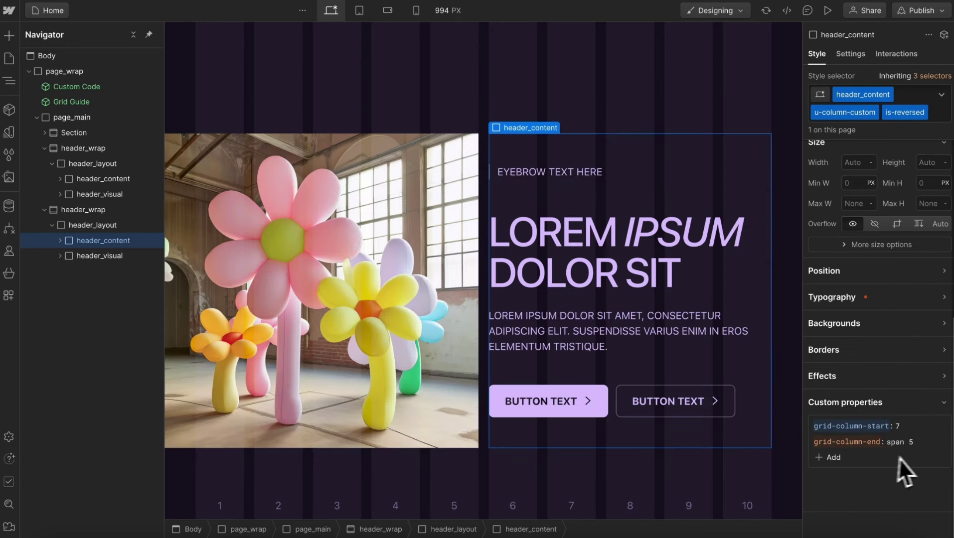
pyautogui.click(901, 442)
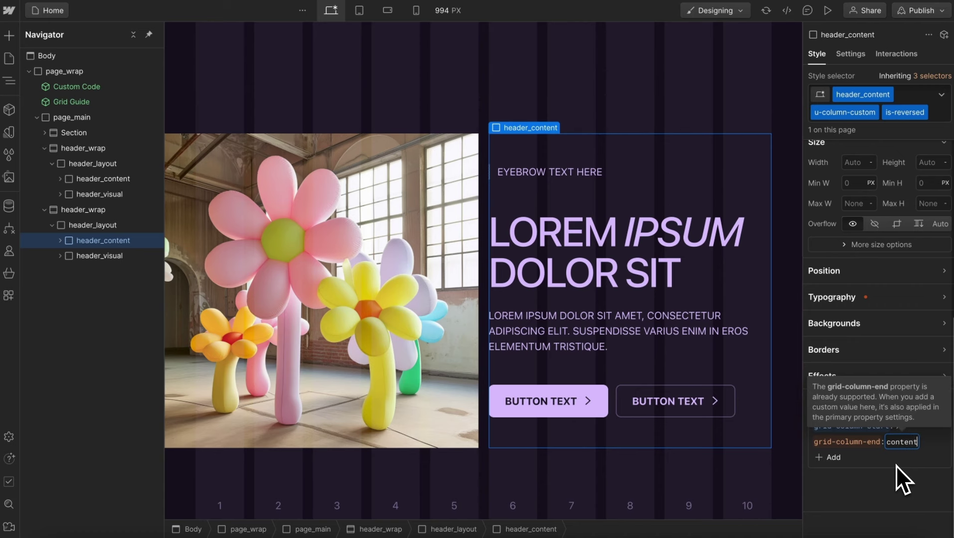
pyautogui.press('Return')
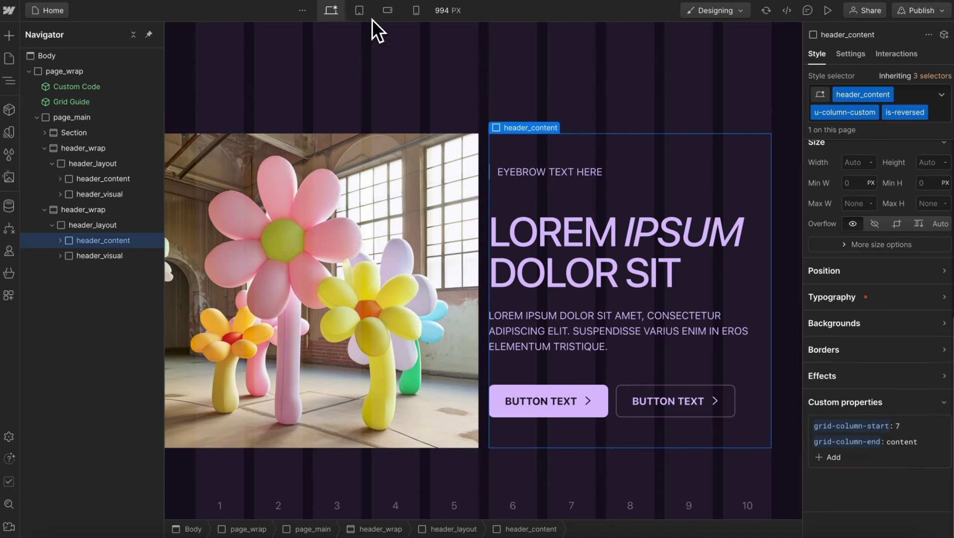
# At the tablet breakpoint, start the reversed header's text at the content column
pyautogui.click(359, 10)
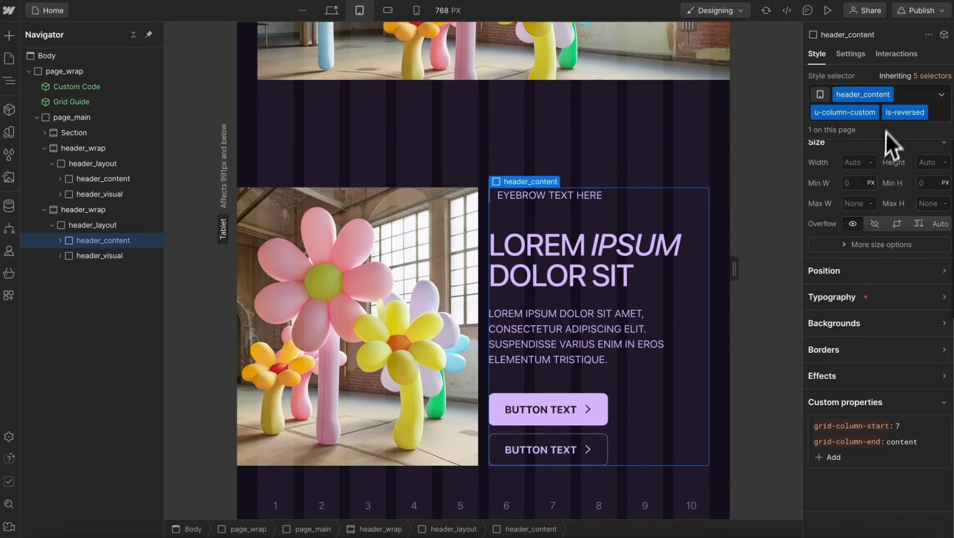
pyautogui.click(906, 422)
pyautogui.write('cont')
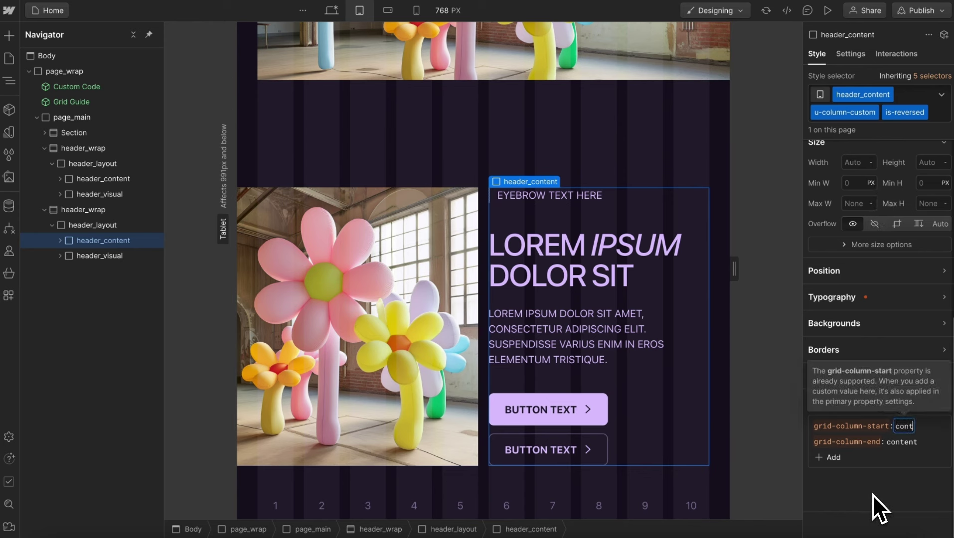
pyautogui.write('ent')
pyautogui.press('Return')
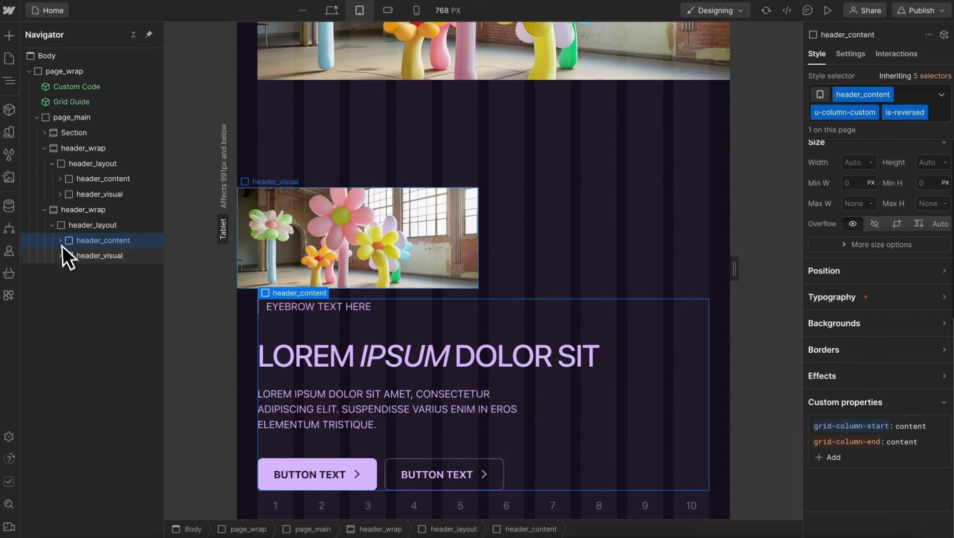
# On tablet, set the reversed flower image to order 0, spanning content to full
pyautogui.click(64, 256)
pyautogui.click(849, 458)
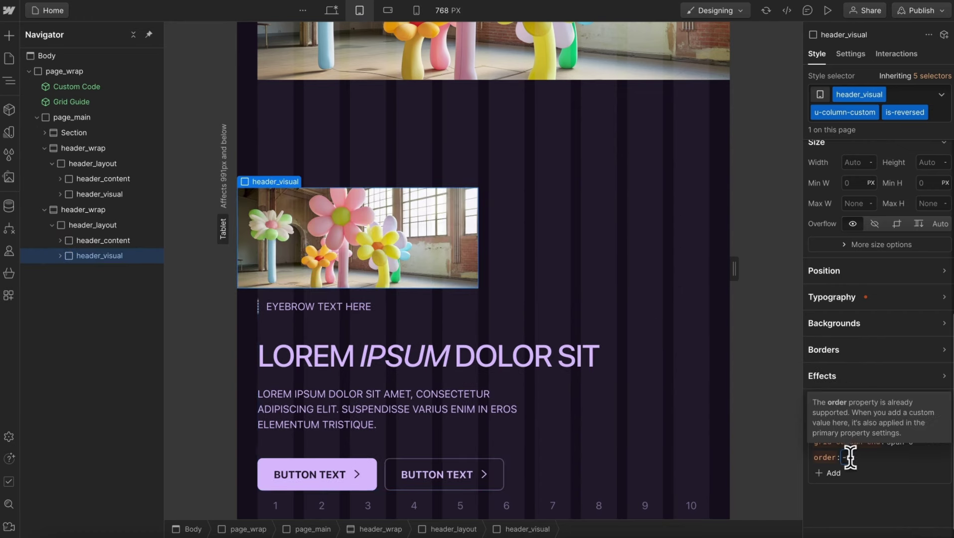
pyautogui.write('0')
pyautogui.press('Return')
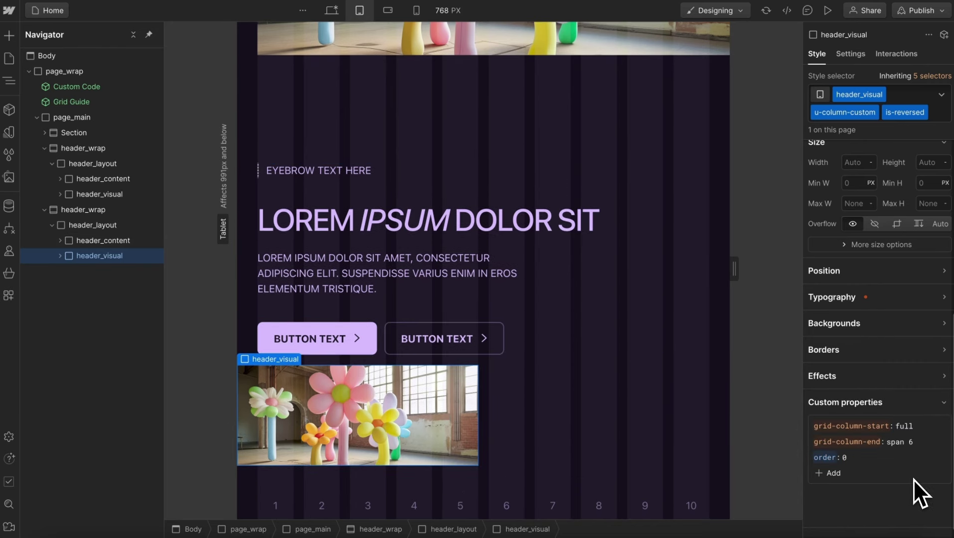
pyautogui.click(908, 425)
pyautogui.write('c')
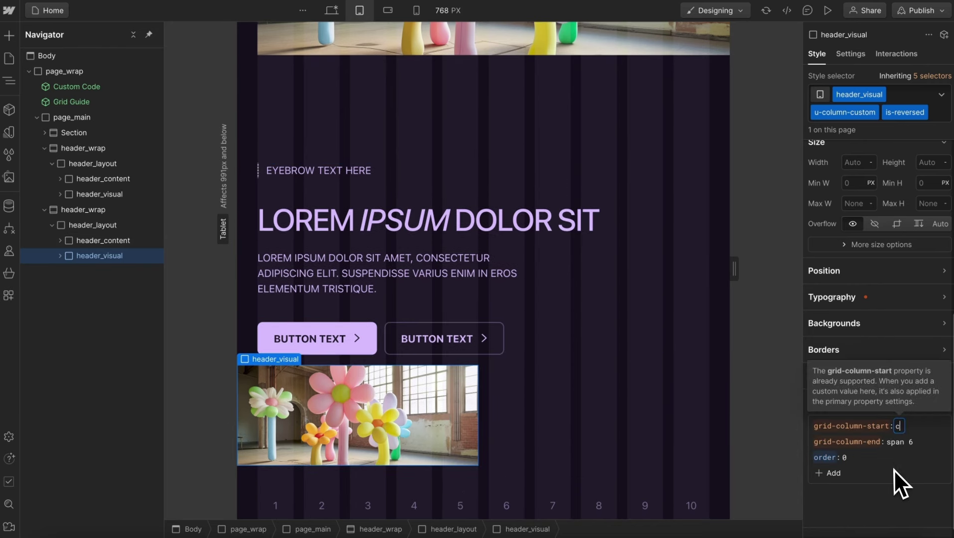
pyautogui.write('ontent')
pyautogui.press('Return')
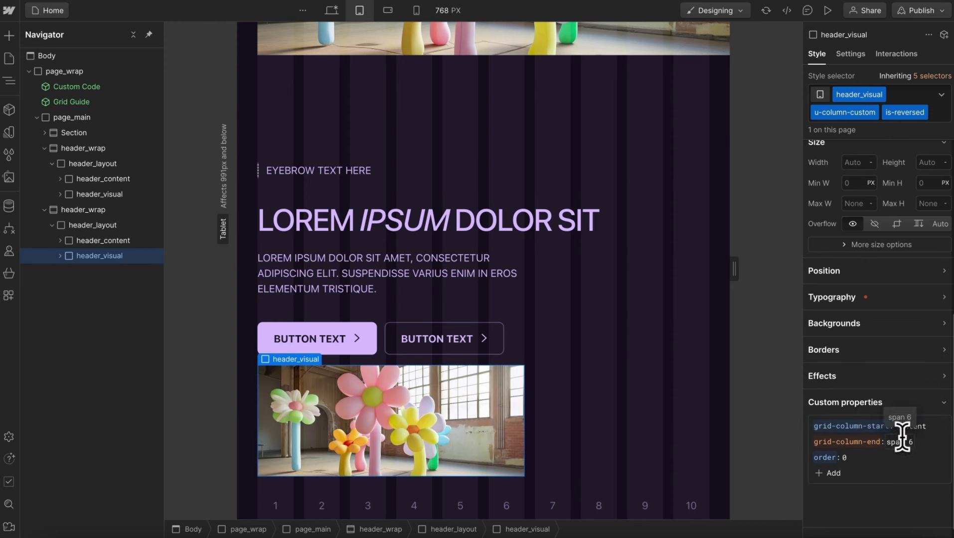
pyautogui.doubleClick(901, 442)
pyautogui.write('f')
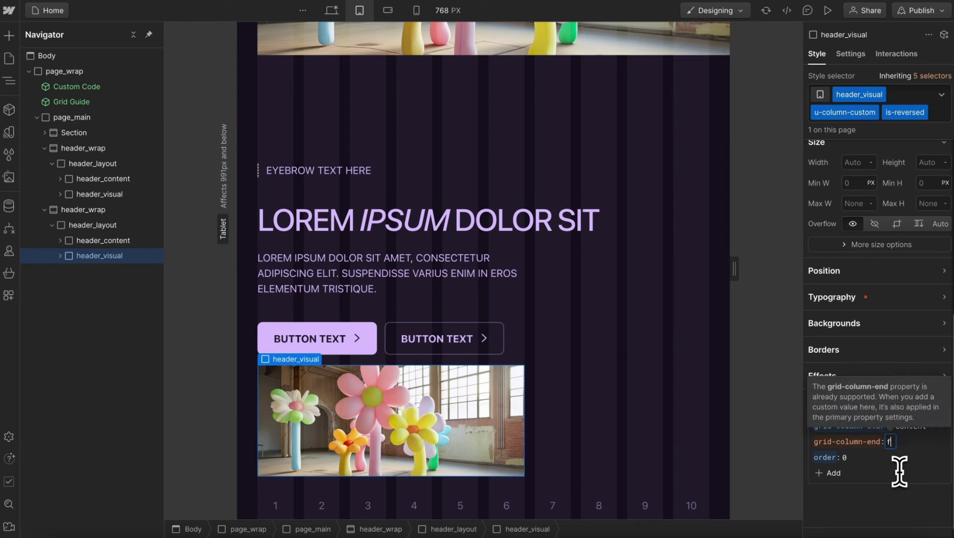
pyautogui.write('ull')
pyautogui.press('Return')
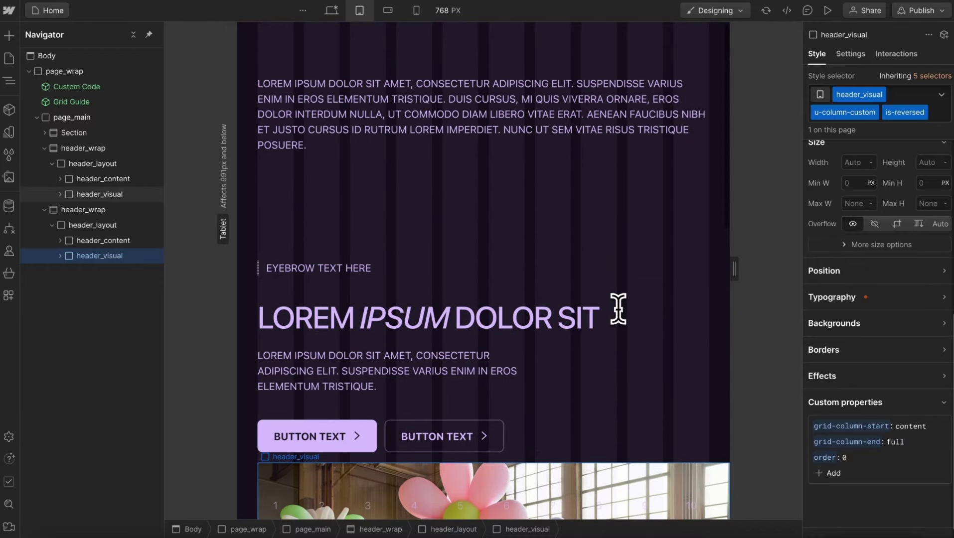
# Return to Desktop and preview both headers at a 1900 px canvas width
pyautogui.click(333, 11)
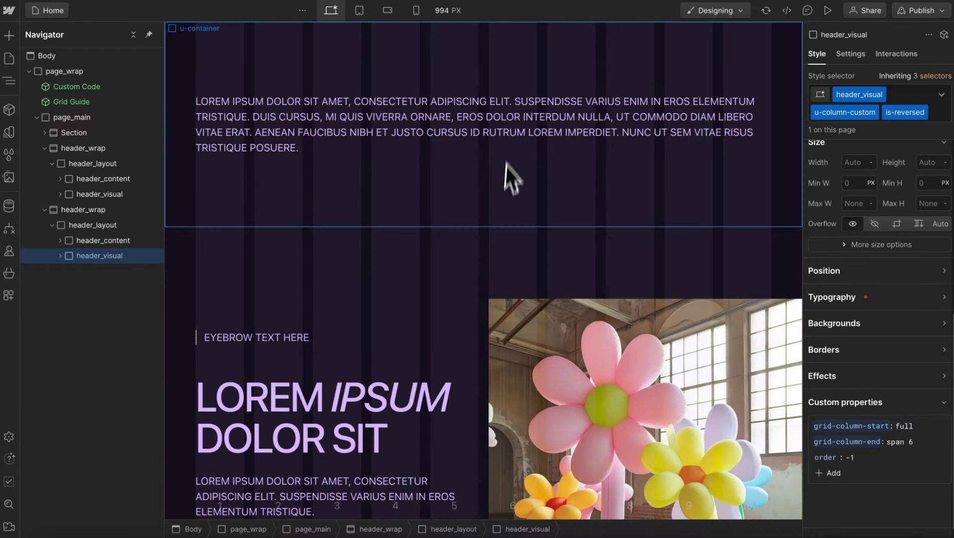
pyautogui.scroll(-9, 516, 200)
pyautogui.click(451, 11)
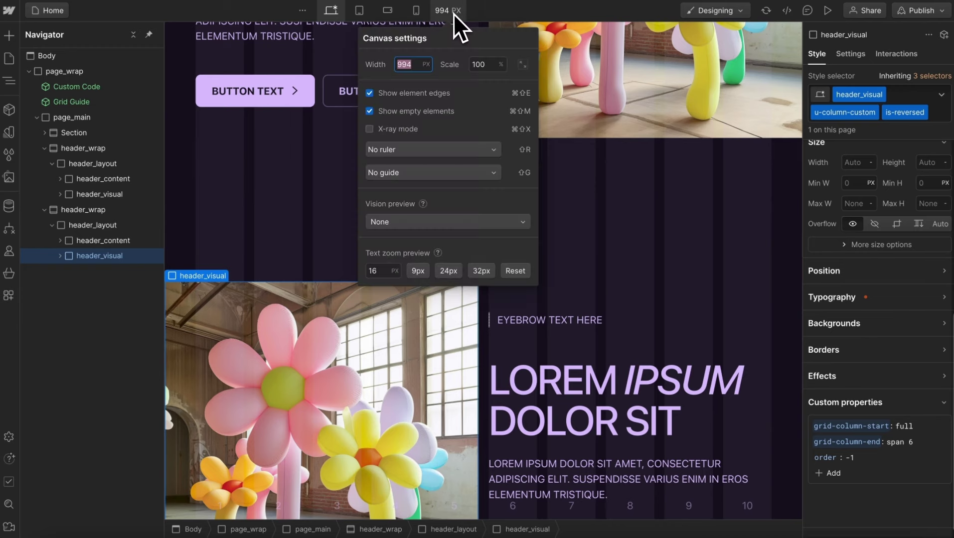
pyautogui.write('1900')
pyautogui.press('Return')
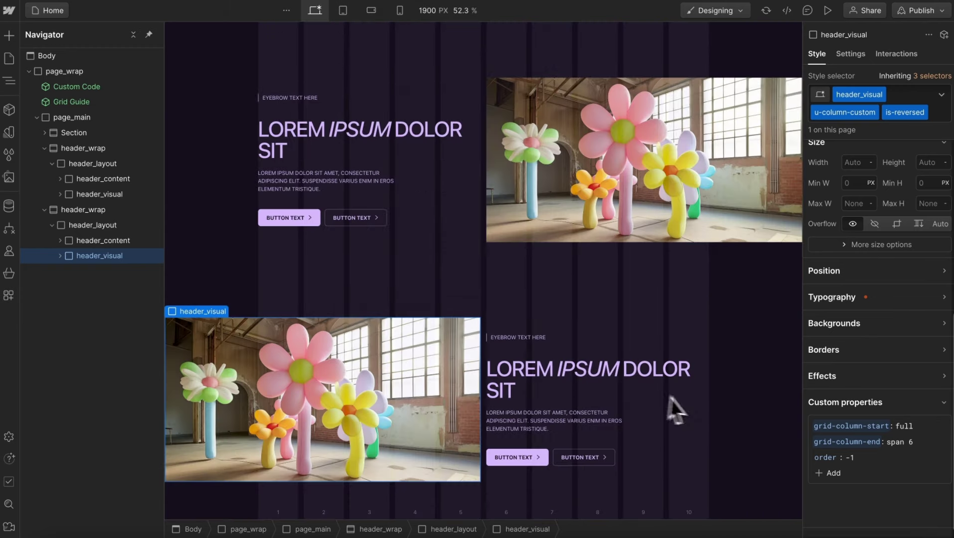